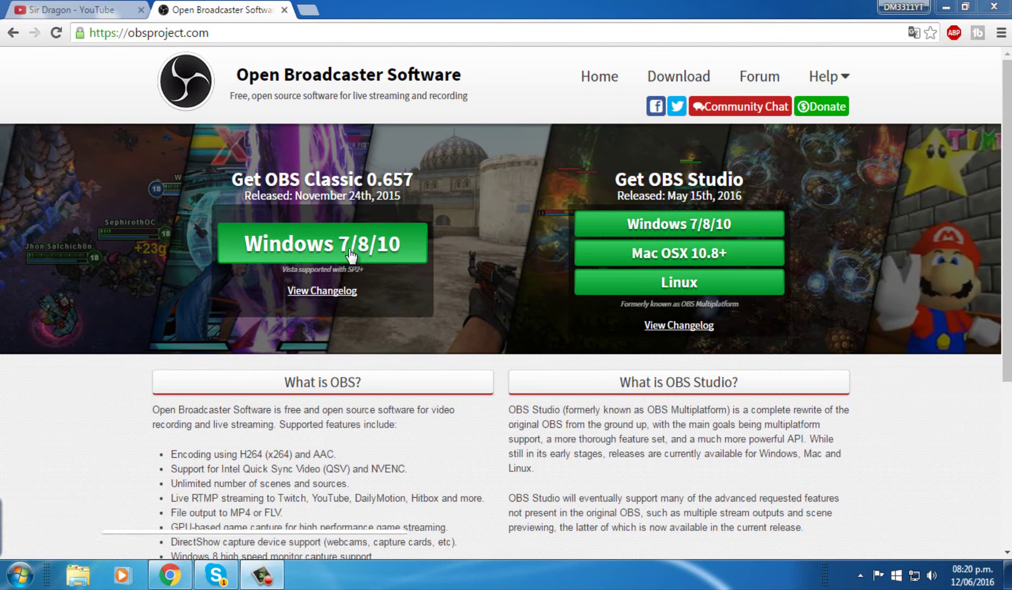
# Step: Download the OBS Classic 0.657 installer for Windows 7/8/10 from the Open Broadcaster Software site
pyautogui.click(319, 256)
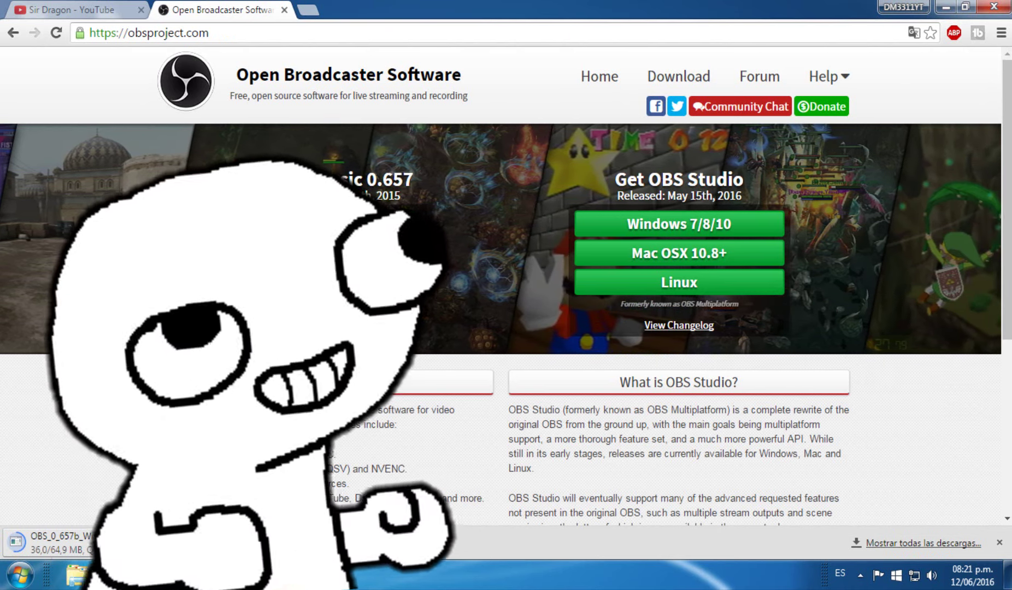
pyautogui.click(149, 541)
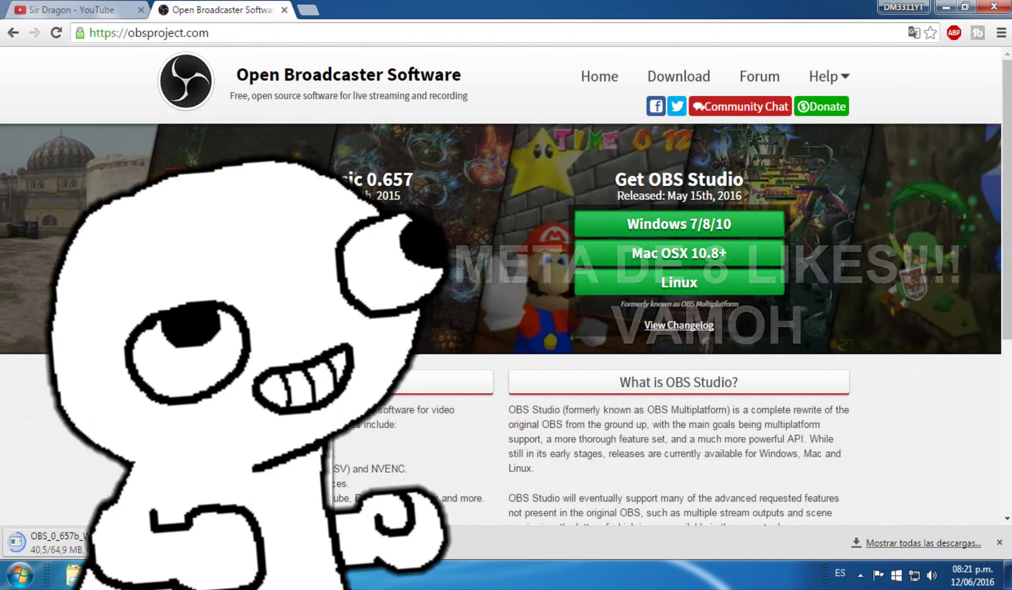
pyautogui.click(71, 519)
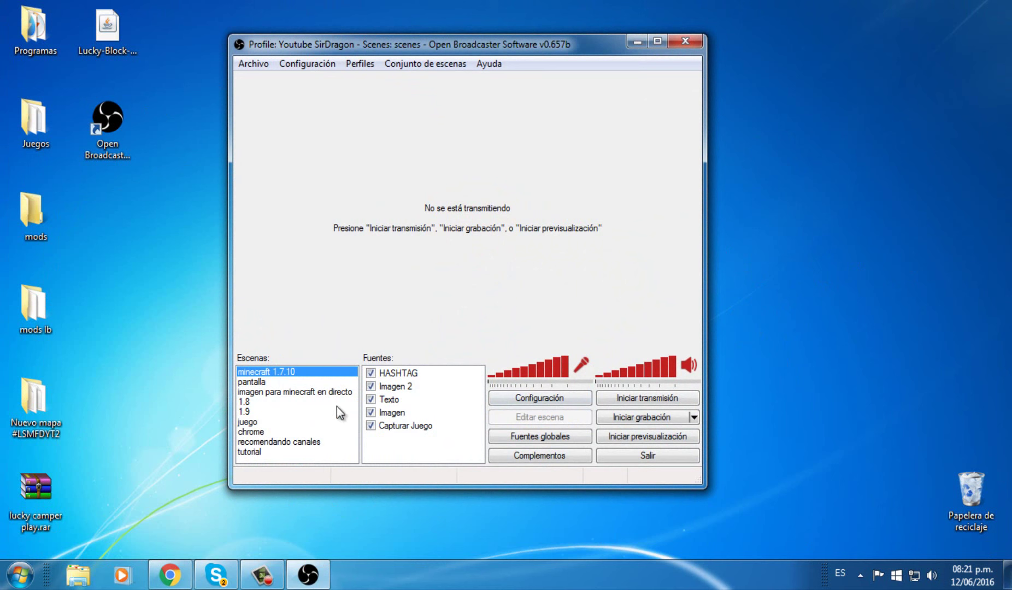
# Step: Switch to Open Broadcaster Software and remove the existing "tutorial" scene from the scene list
pyautogui.click(292, 452)
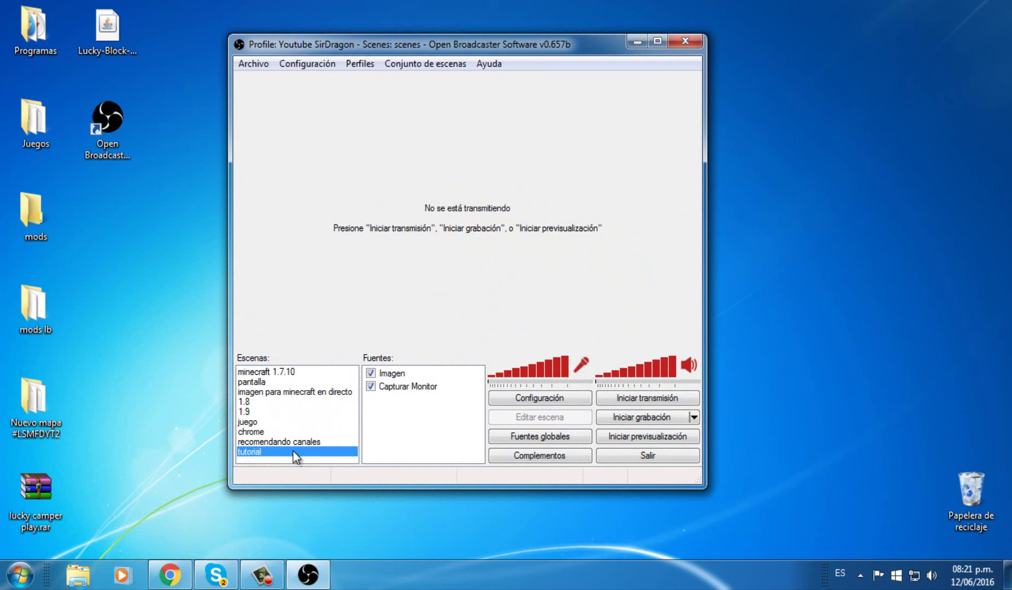
pyautogui.rightClick(294, 452)
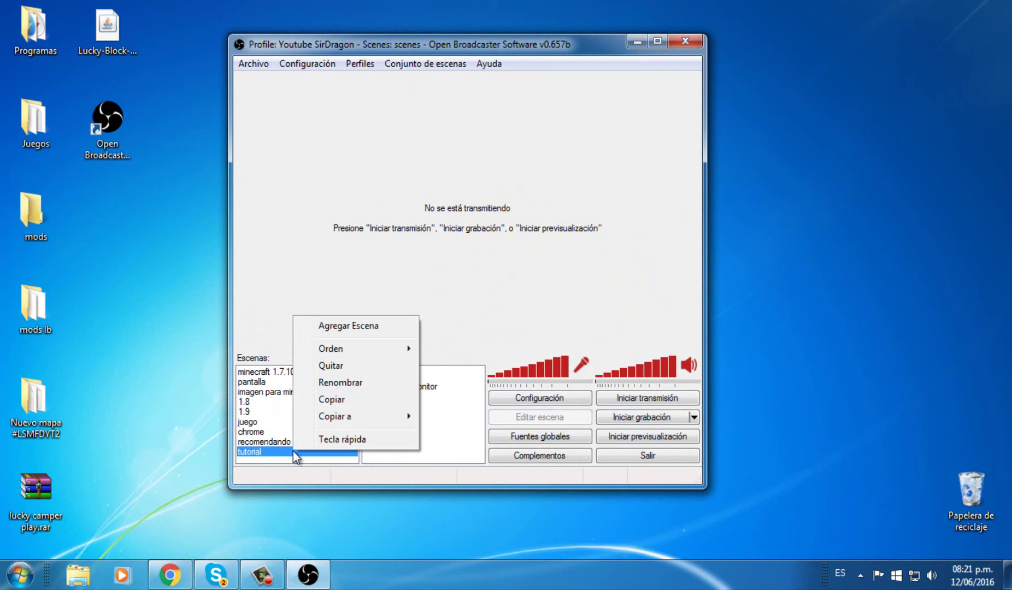
pyautogui.click(362, 365)
pyautogui.click(537, 338)
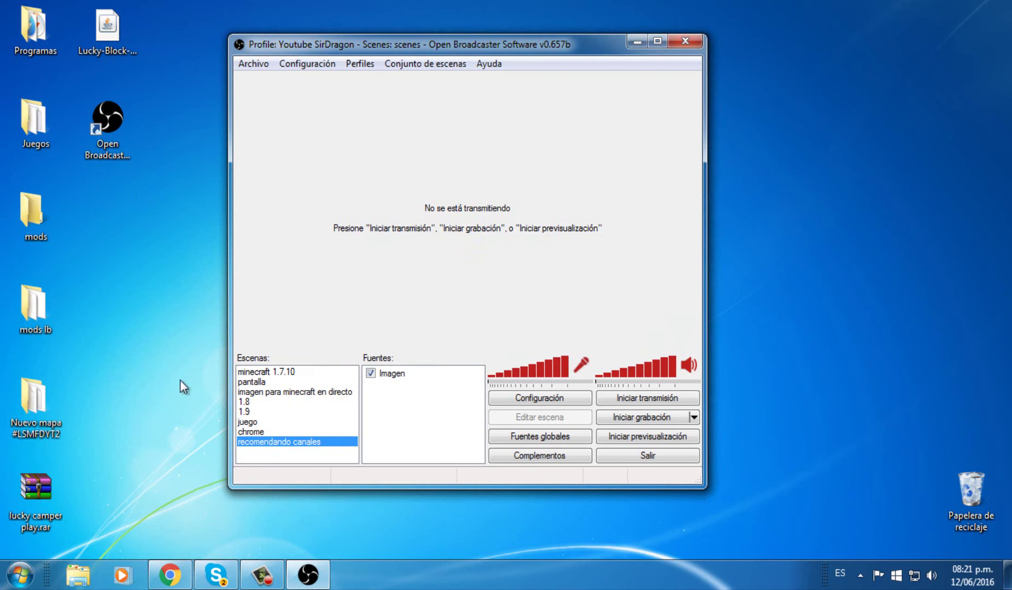
# Step: Add a new scene named "tutorial"
pyautogui.rightClick(293, 456)
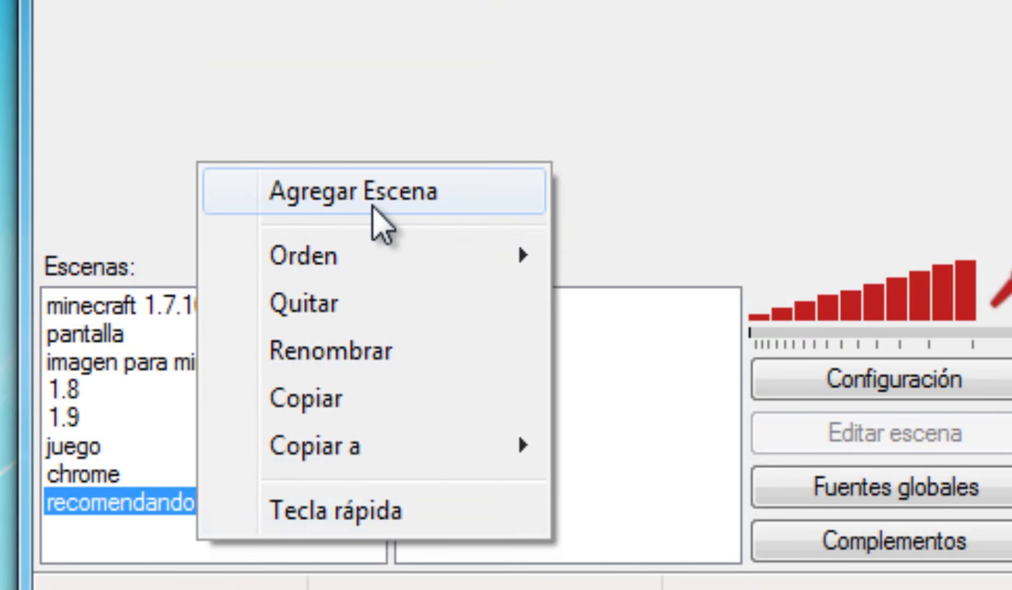
pyautogui.click(372, 206)
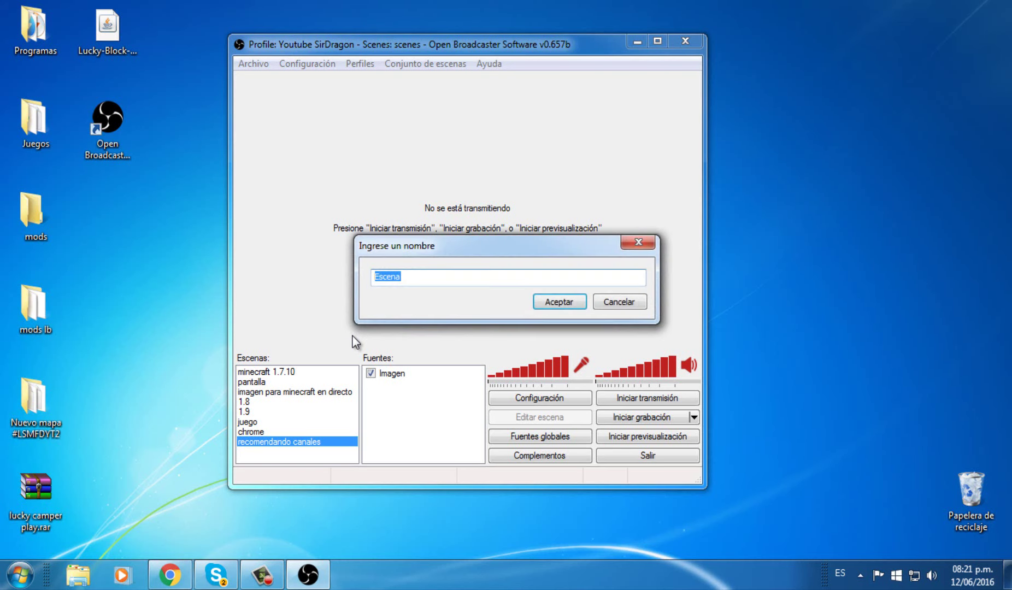
pyautogui.write('tutorial')
pyautogui.click(555, 305)
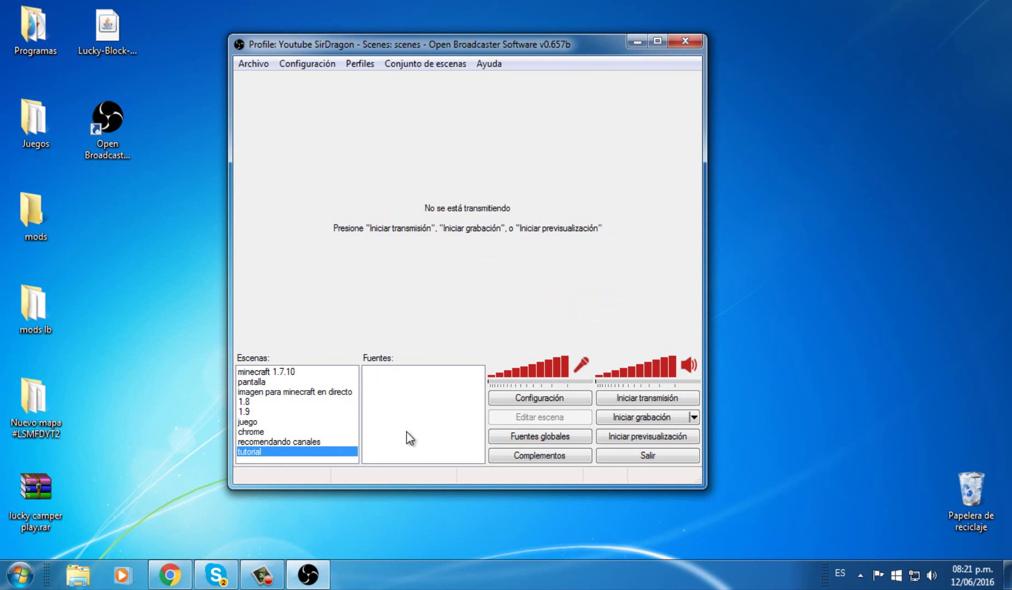
# Step: Add a Capturar Monitor source for monitor 1 with mouse capture to the tutorial scene, keeping the default settings
pyautogui.rightClick(384, 390)
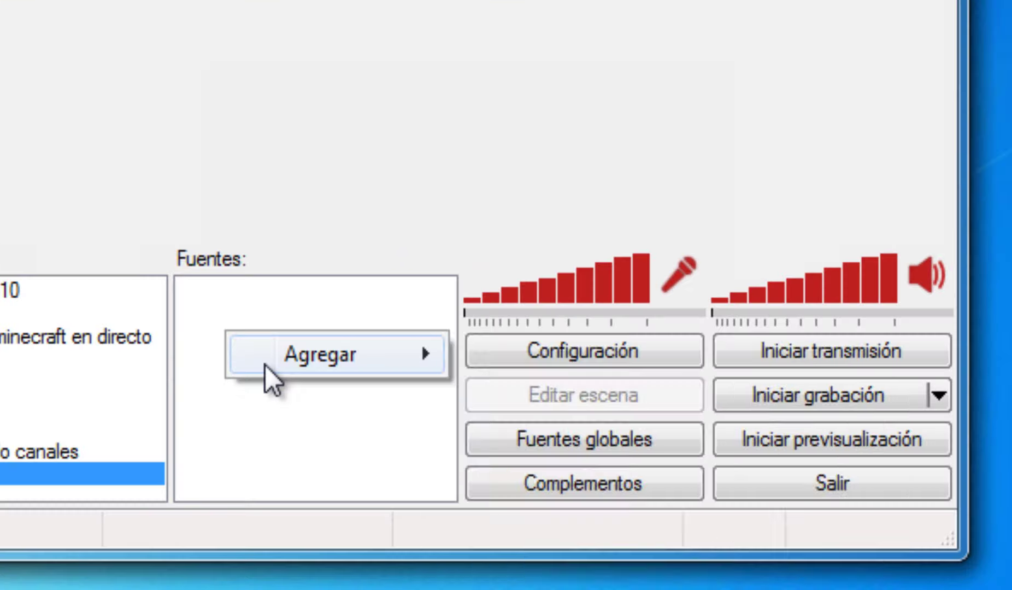
pyautogui.moveTo(401, 403)
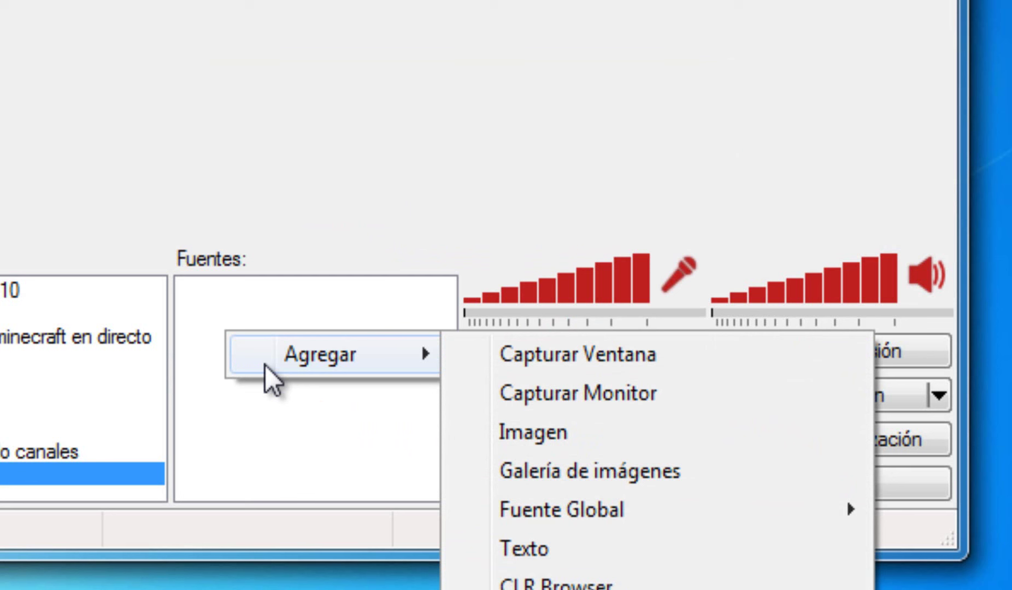
pyautogui.click(595, 399)
pyautogui.click(554, 303)
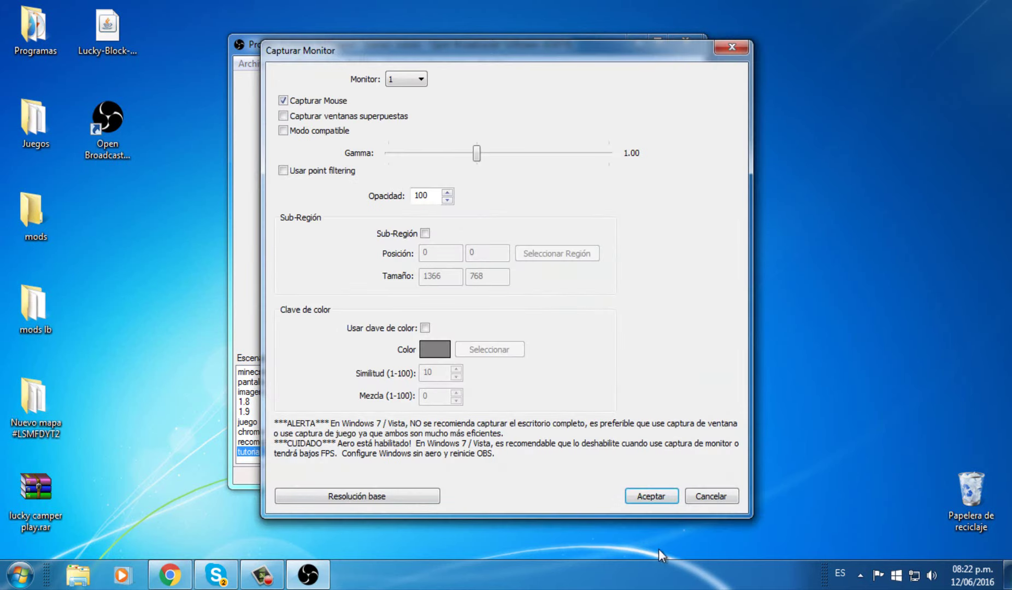
pyautogui.click(649, 494)
pyautogui.click(645, 357)
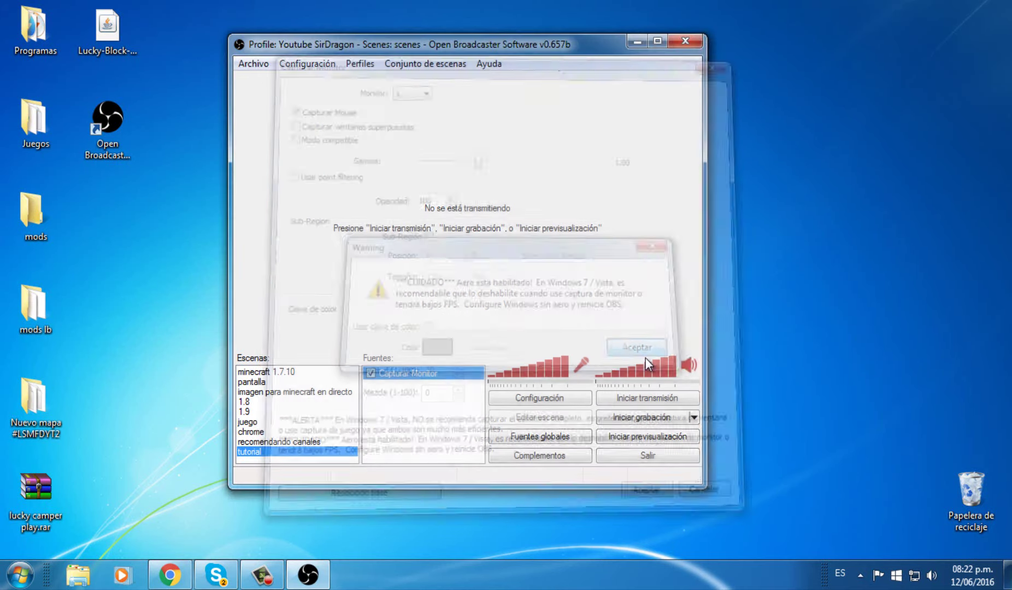
# Step: Add an image source named "Imagen" with the DEJA TU LIKE heart banner to the tutorial scene
pyautogui.rightClick(442, 404)
pyautogui.click(568, 437)
pyautogui.click(542, 422)
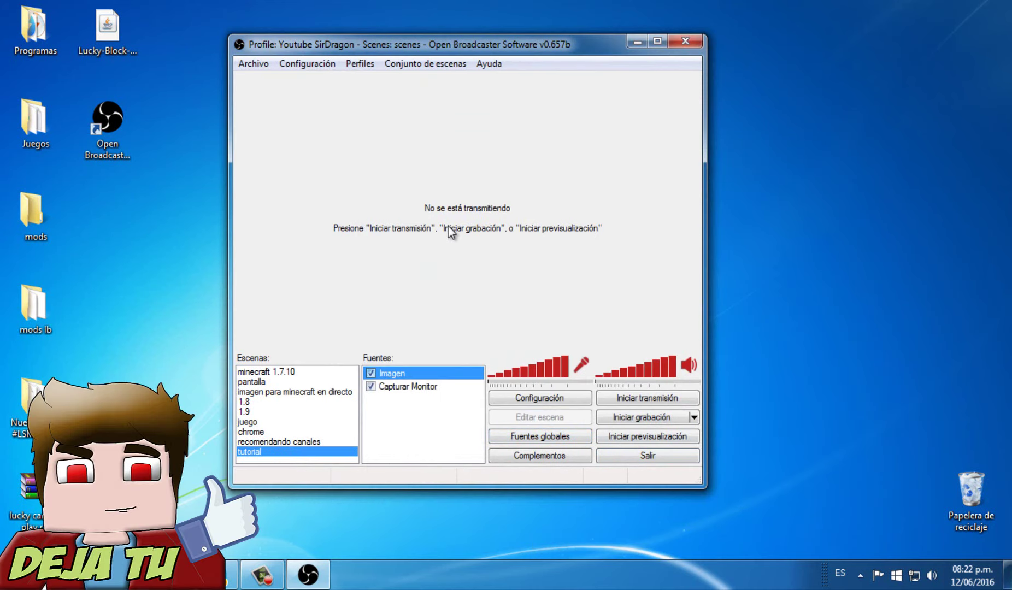
# Step: Preview the tutorial scene and shrink the Imagen banner to under half the canvas width, placing it in the canvas's upper-left corner
pyautogui.click(622, 438)
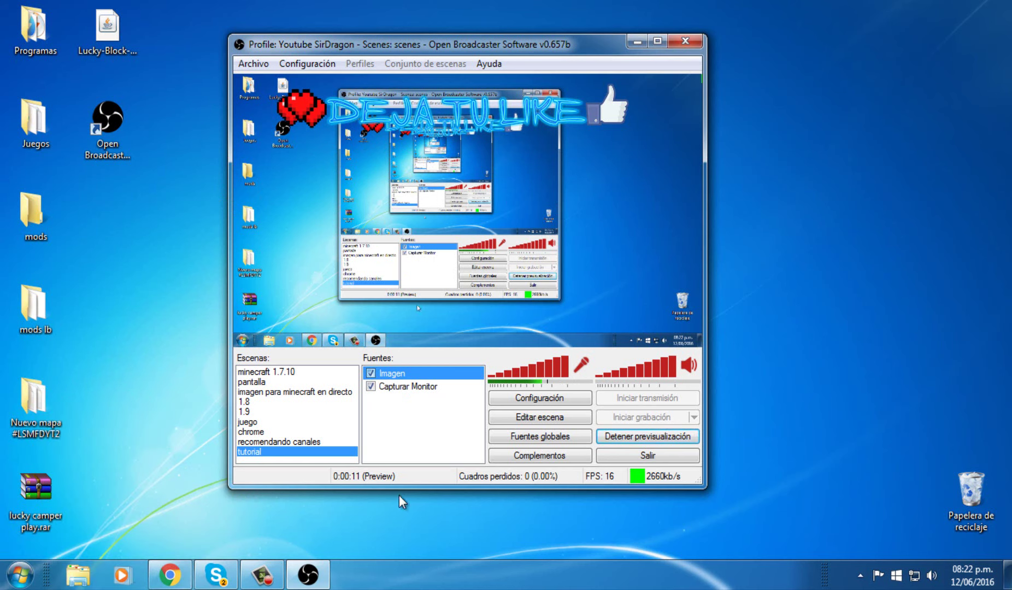
pyautogui.click(393, 385)
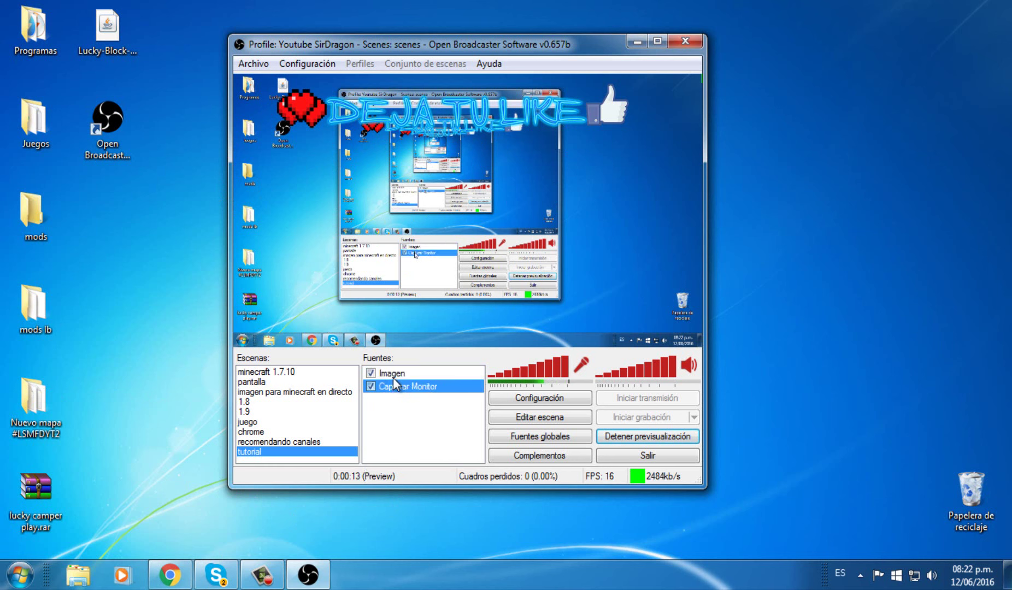
pyautogui.click(393, 376)
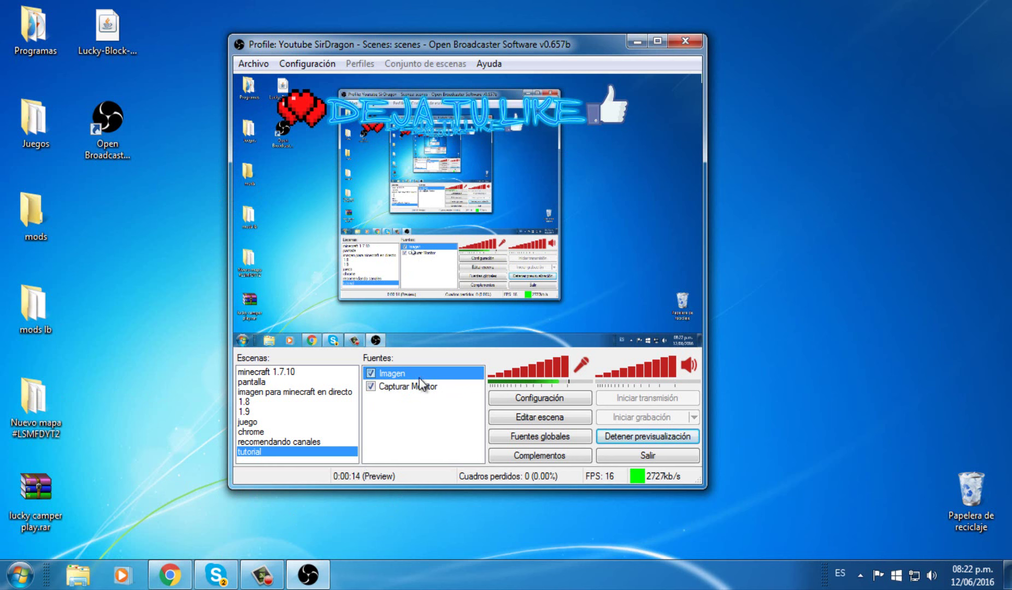
pyautogui.click(515, 418)
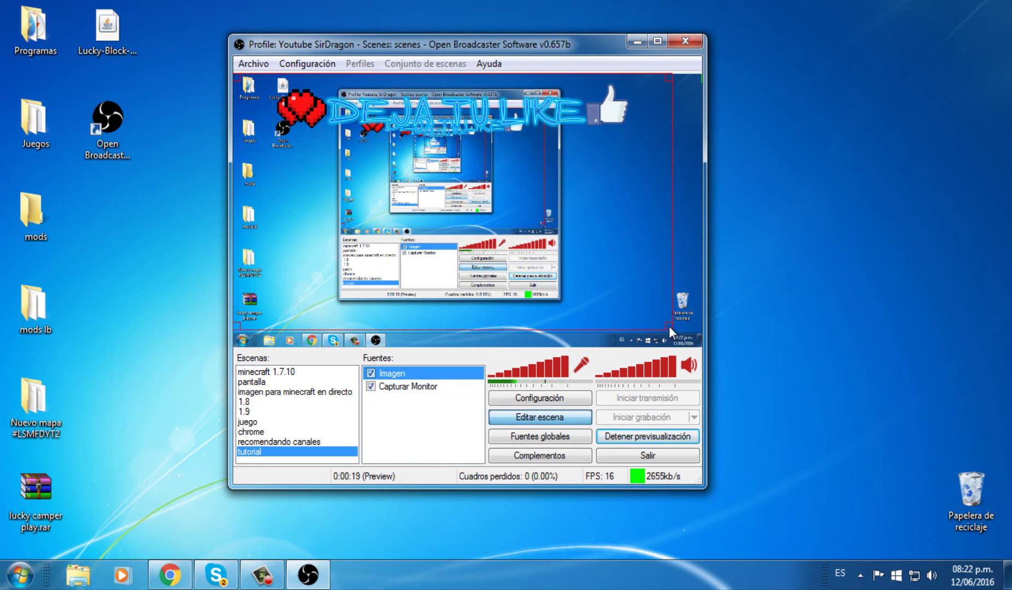
pyautogui.moveTo(670, 329); pyautogui.dragTo(428, 177)
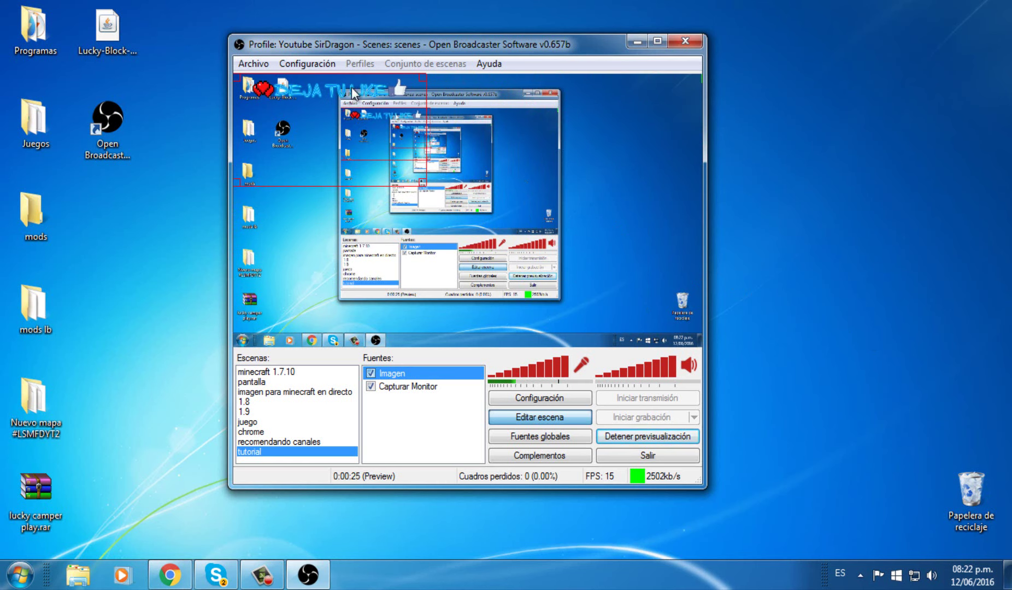
pyautogui.moveTo(355, 93); pyautogui.dragTo(367, 327)
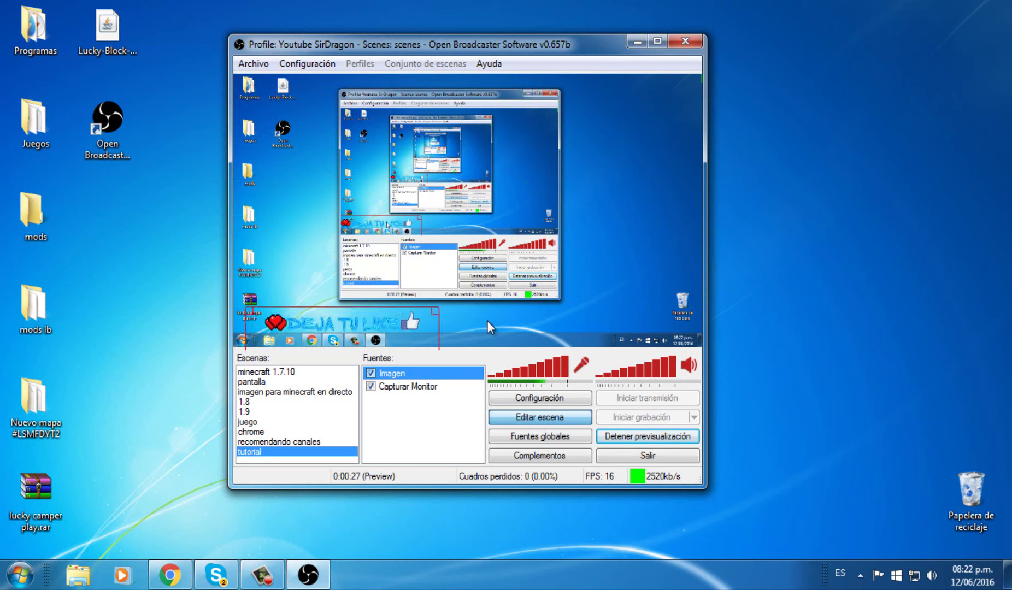
pyautogui.moveTo(487, 320); pyautogui.dragTo(346, 96)
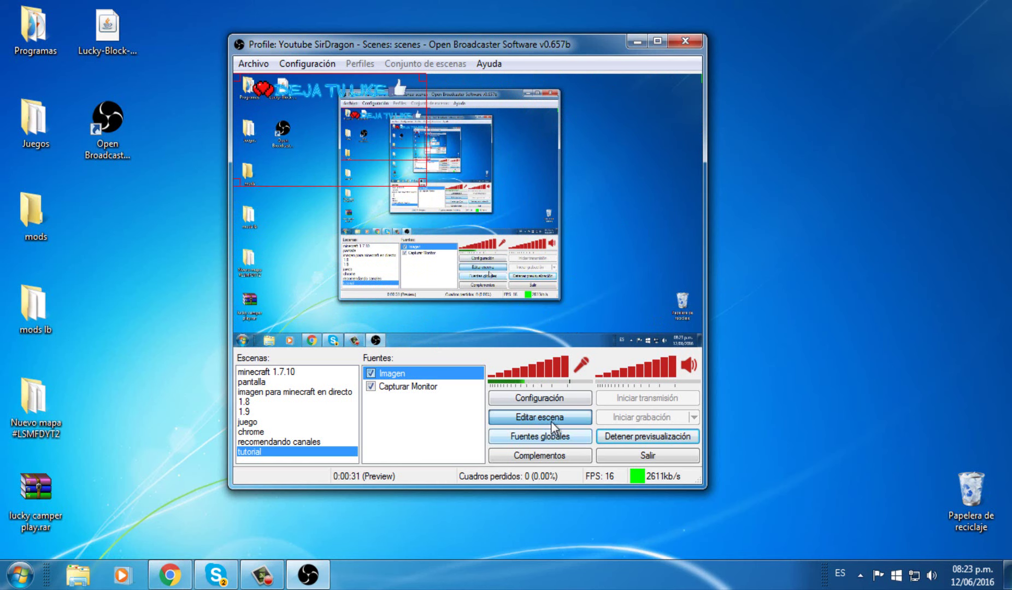
# Step: Add a second image source named "Imagen 2" using the file "deja tu like.png" from the Pictures library
pyautogui.rightClick(414, 402)
pyautogui.moveTo(477, 416)
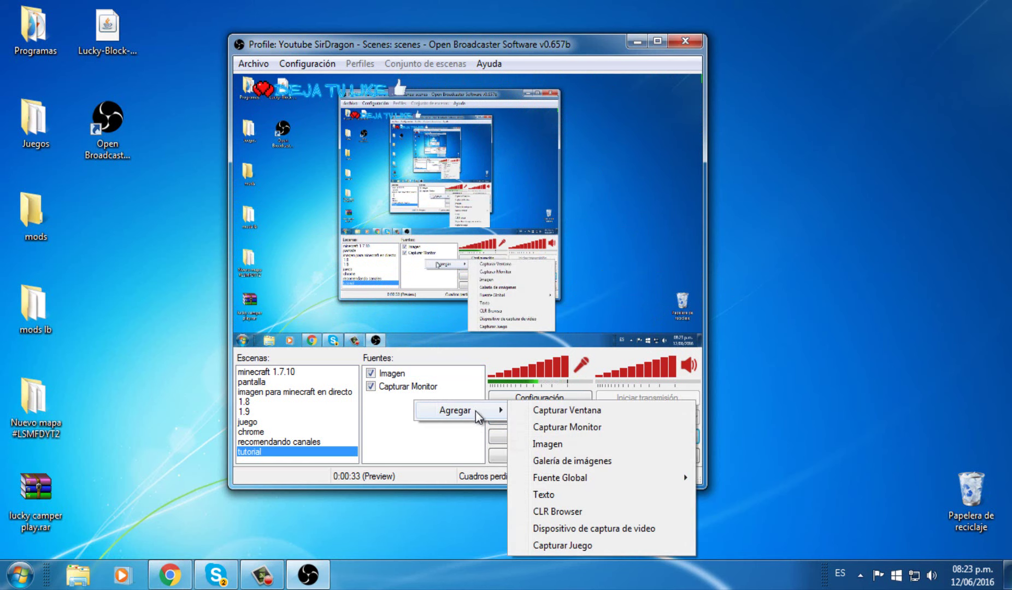
pyautogui.click(541, 445)
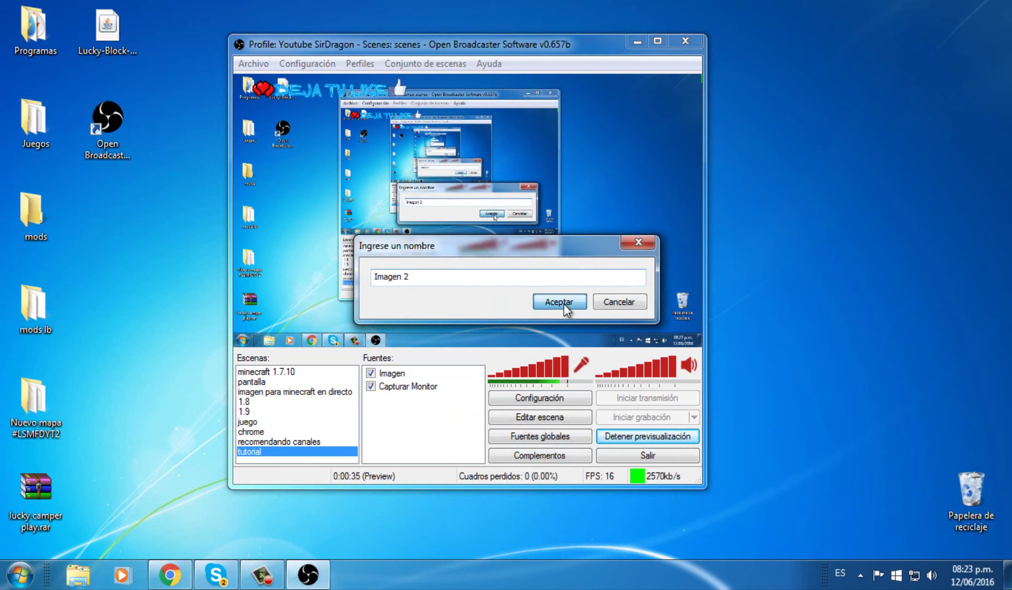
pyautogui.click(560, 302)
pyautogui.click(595, 160)
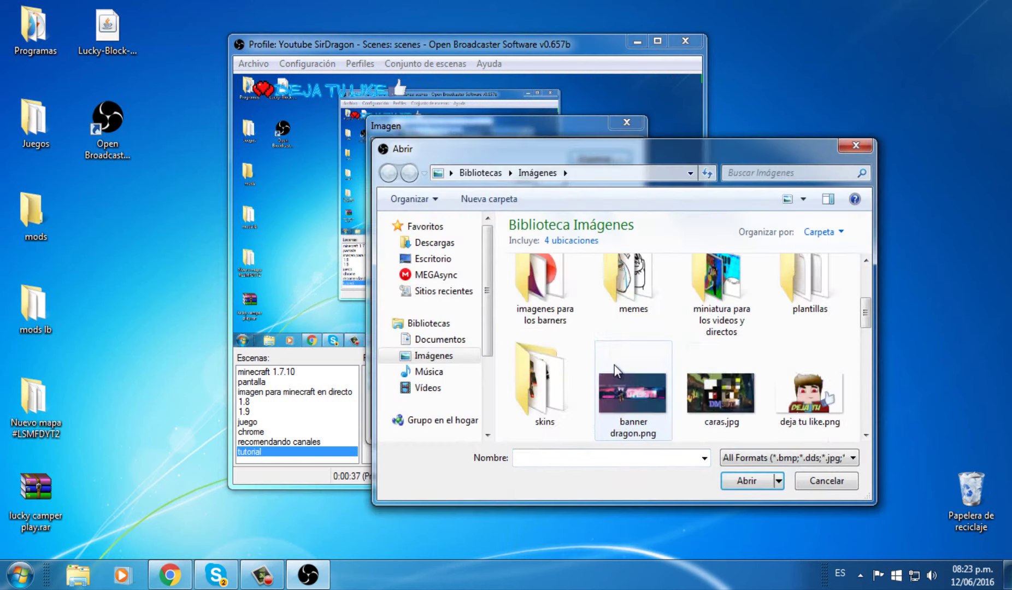
pyautogui.scroll(-3, 614, 365)
pyautogui.scroll(-1, 636, 320)
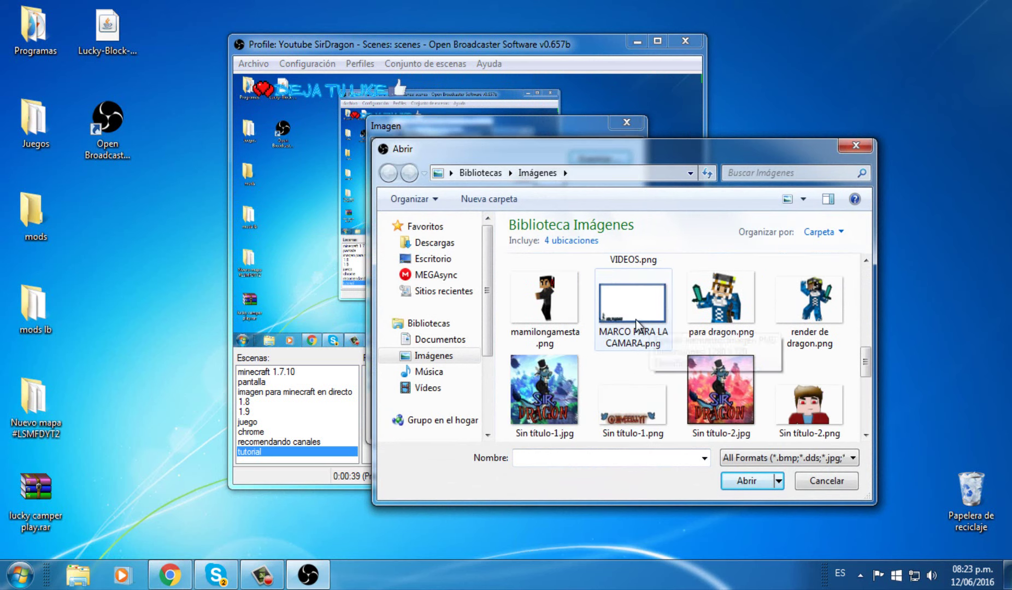
pyautogui.scroll(-1, 679, 351)
pyautogui.scroll(2, 793, 352)
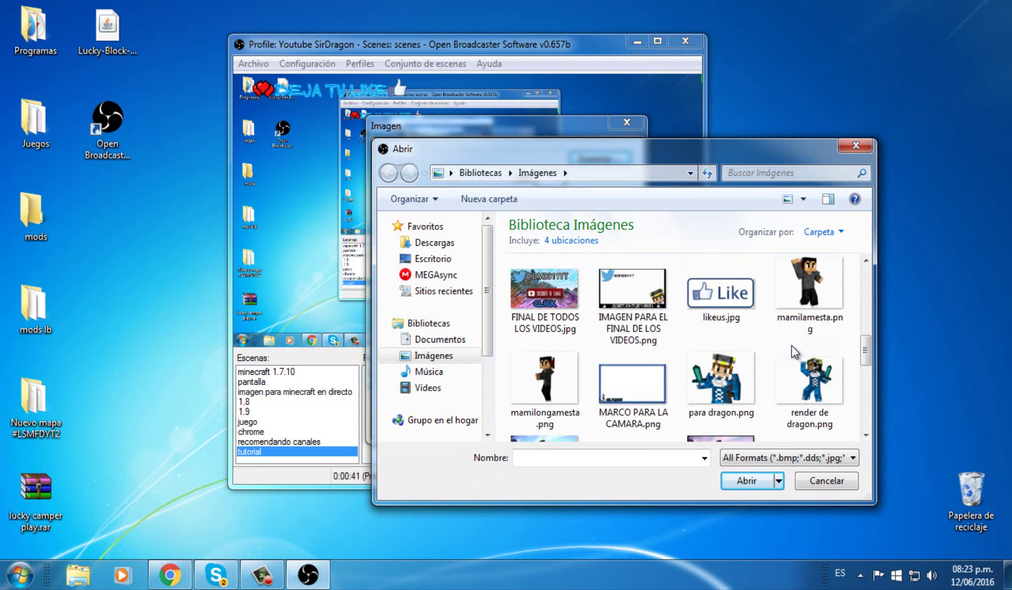
pyautogui.scroll(2, 793, 352)
pyautogui.doubleClick(806, 293)
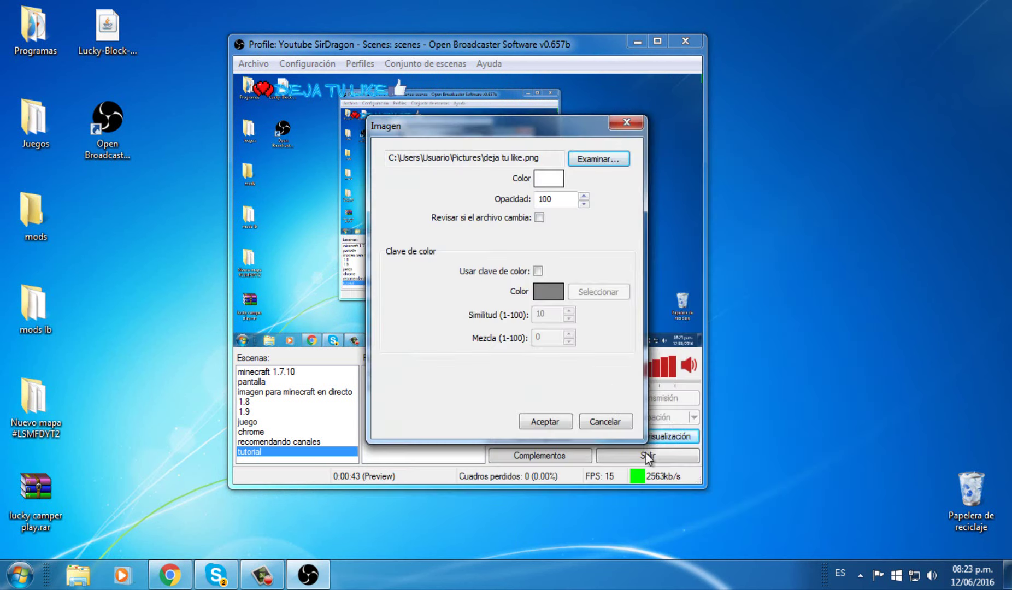
pyautogui.click(545, 422)
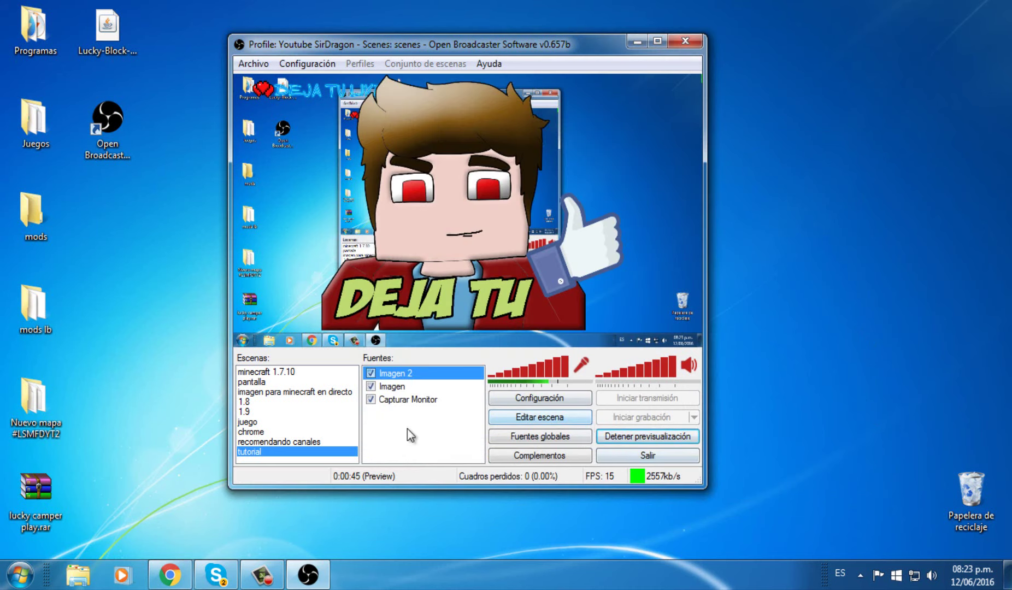
# Step: Shrink the Imagen 2 character picture in scene editing and place it in the canvas's lower-right corner
pyautogui.click(545, 418)
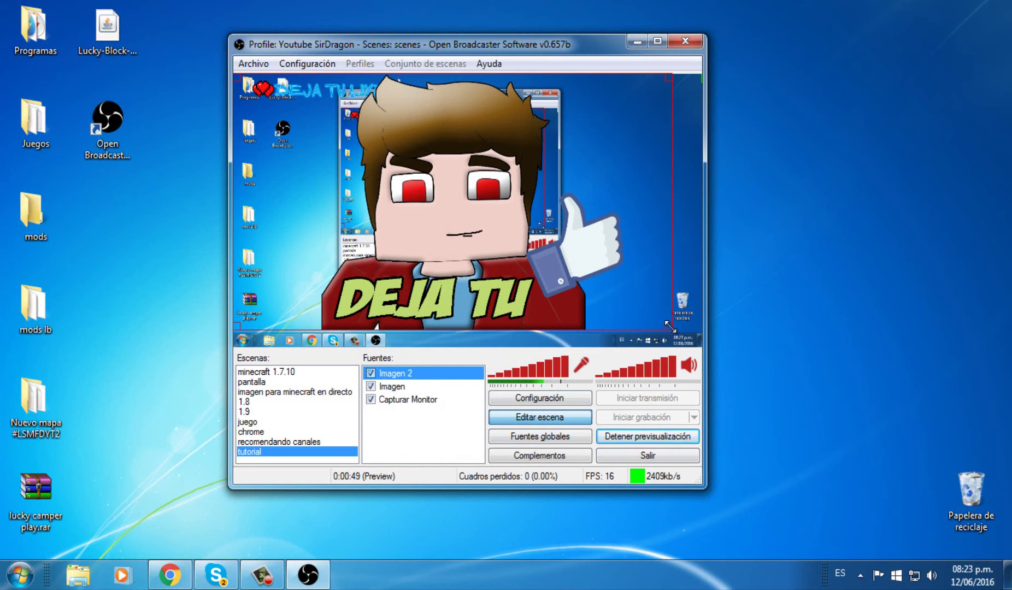
pyautogui.moveTo(669, 326); pyautogui.dragTo(646, 318)
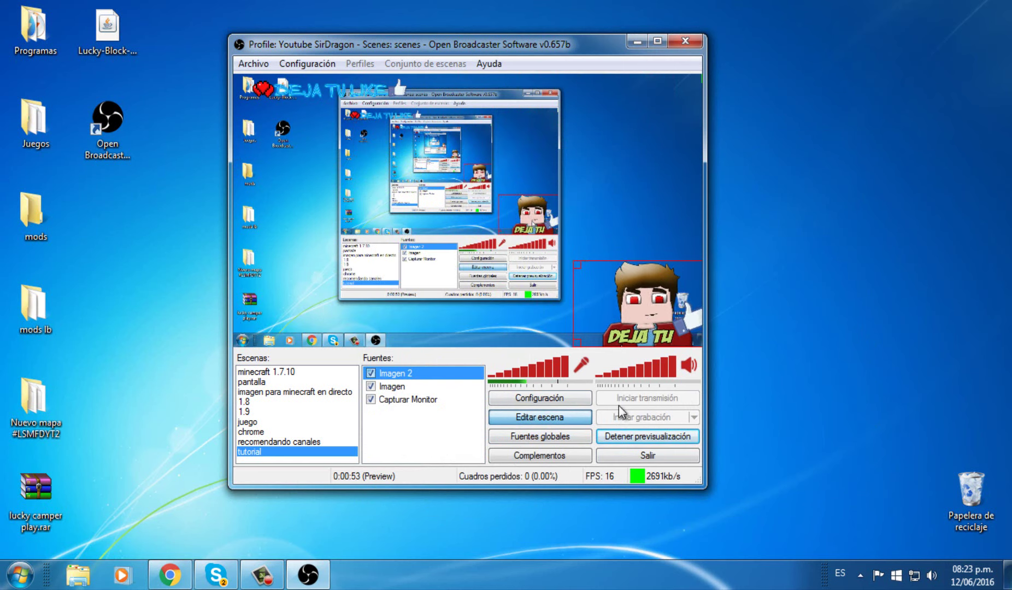
# Step: Add a text source named "Texto" to the tutorial scene reading "DEJA TU LIKE Y SUSCRIBETE PARA MAS"
pyautogui.rightClick(421, 414)
pyautogui.moveTo(462, 423)
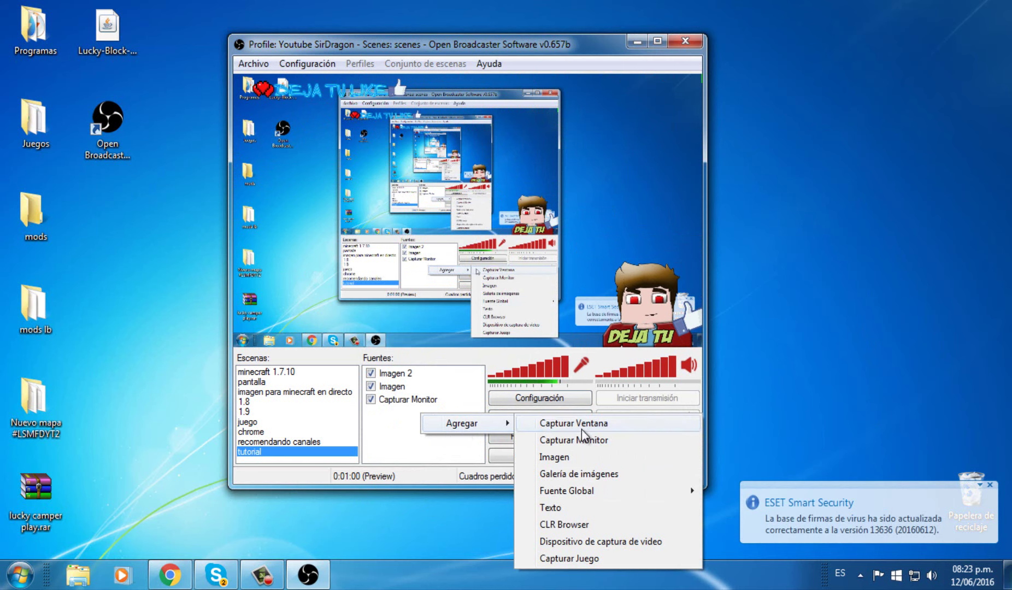
pyautogui.click(587, 506)
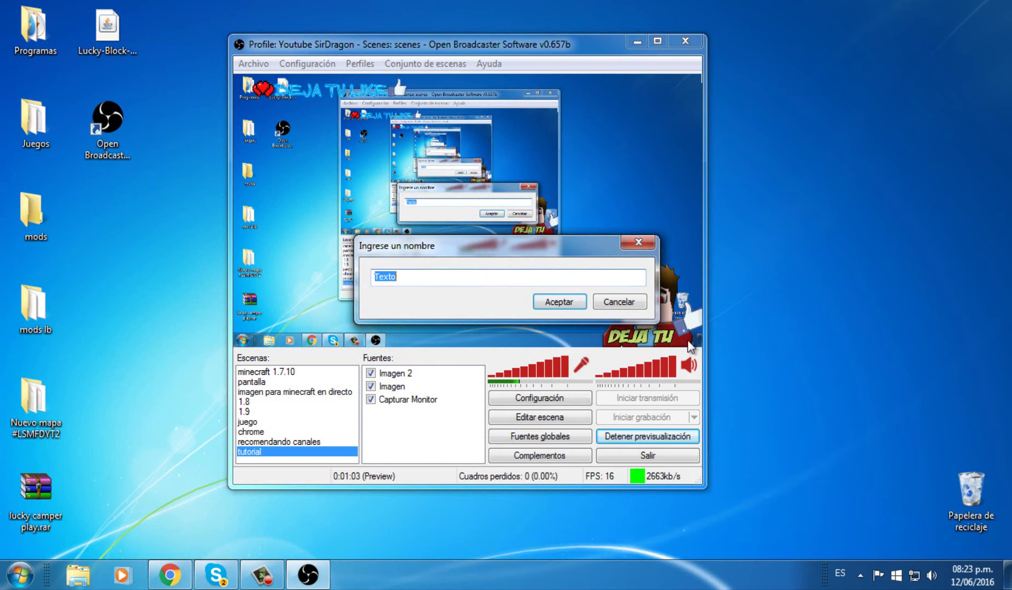
pyautogui.click(555, 306)
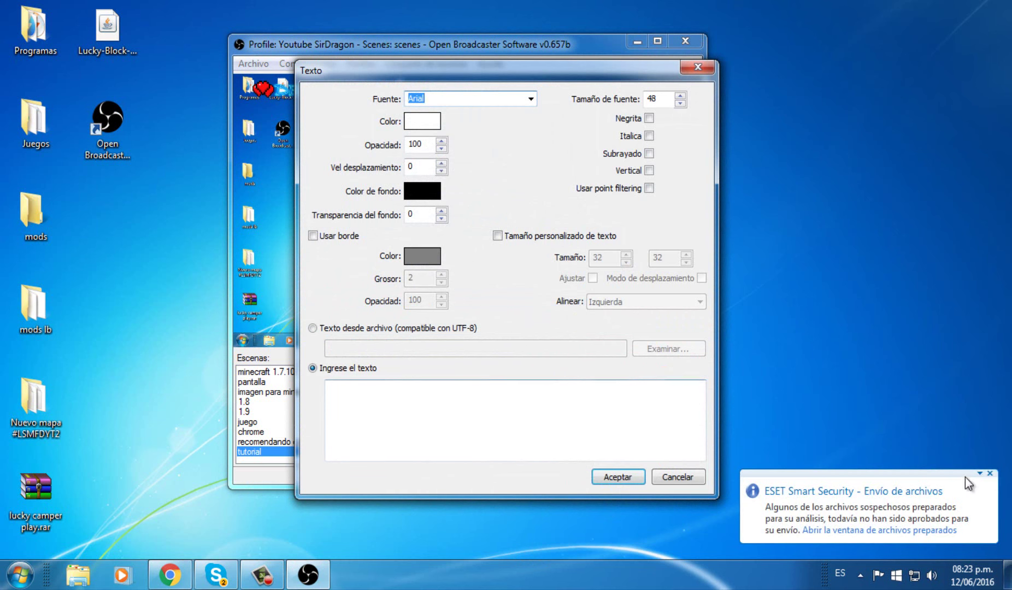
pyautogui.click(574, 432)
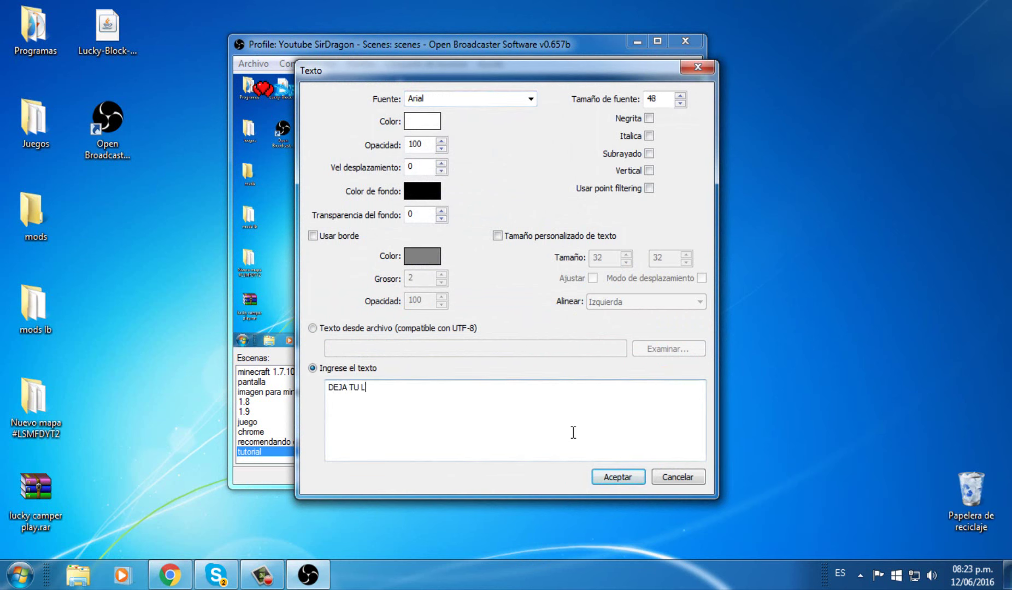
pyautogui.write('DEJA TU LIKE Y SUSCRIBETE PARA MAS')
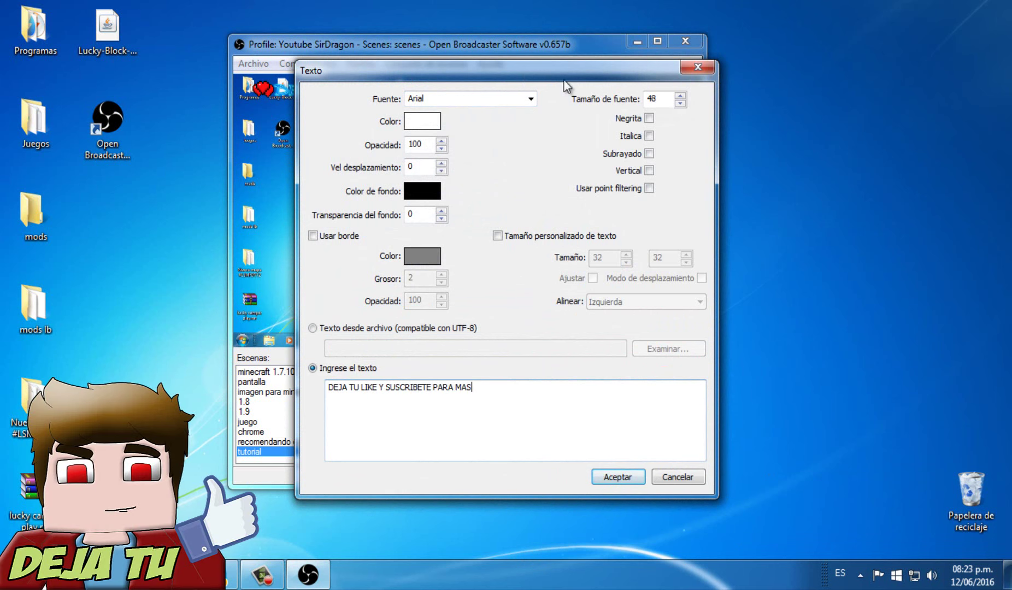
pyautogui.moveTo(565, 77); pyautogui.dragTo(880, 84)
pyautogui.click(915, 485)
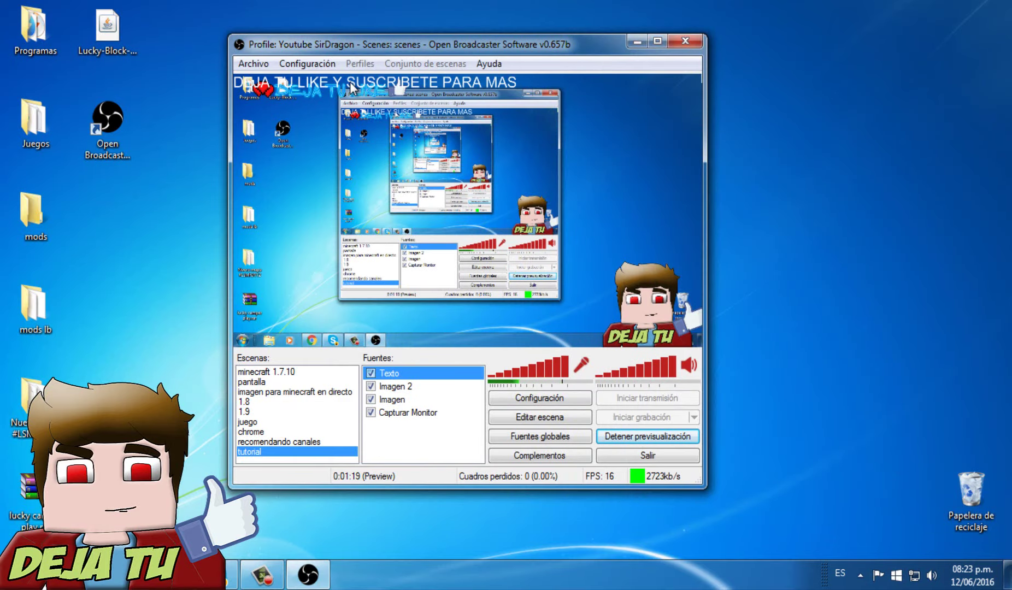
# Step: Move the Texto source in scene editing to the canvas's lower-left edge, just above the captured taskbar
pyautogui.click(523, 423)
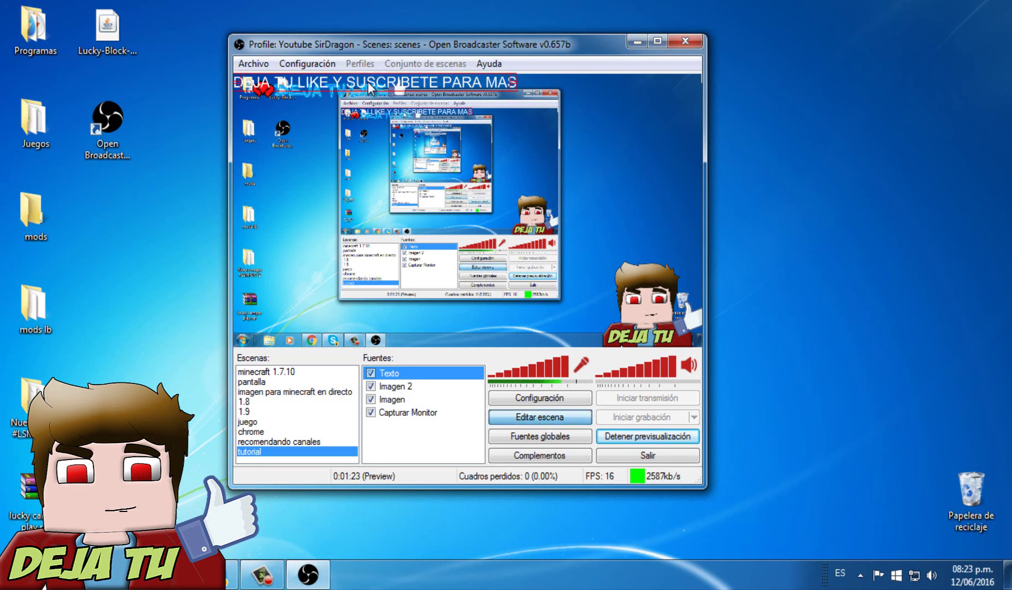
pyautogui.moveTo(368, 91); pyautogui.dragTo(365, 325)
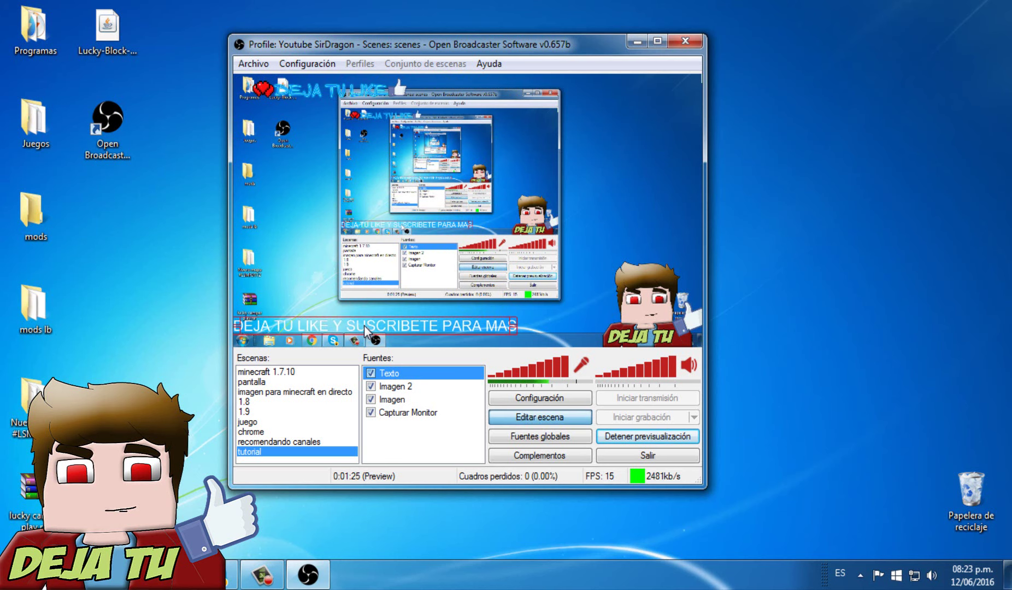
pyautogui.click(524, 419)
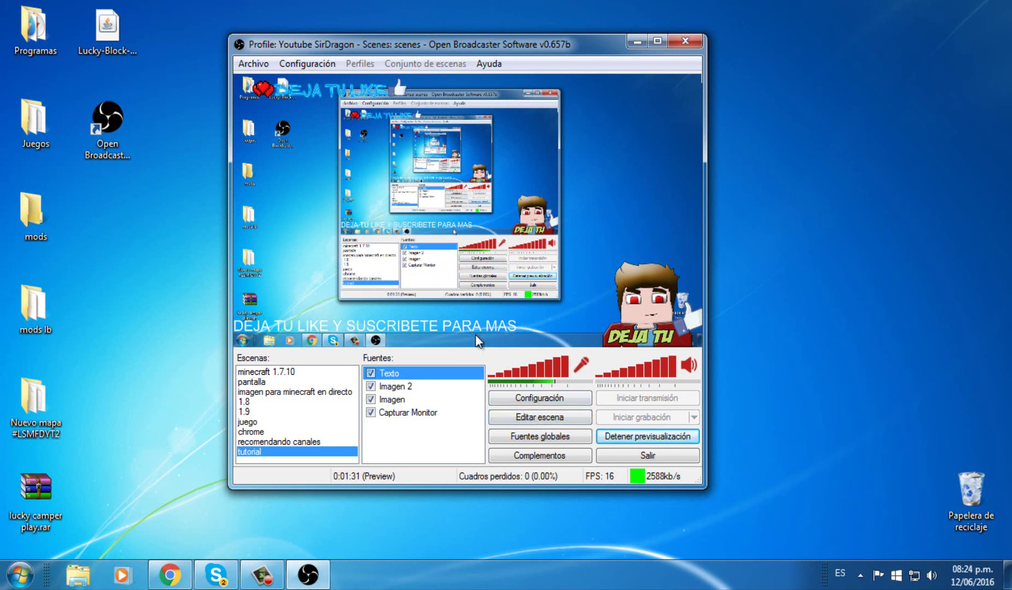
# Step: Change the Texto source's font to Comic Sans MS with a font size of 60
pyautogui.doubleClick(404, 373)
pyautogui.moveTo(477, 78); pyautogui.dragTo(775, 82)
pyautogui.click(828, 101)
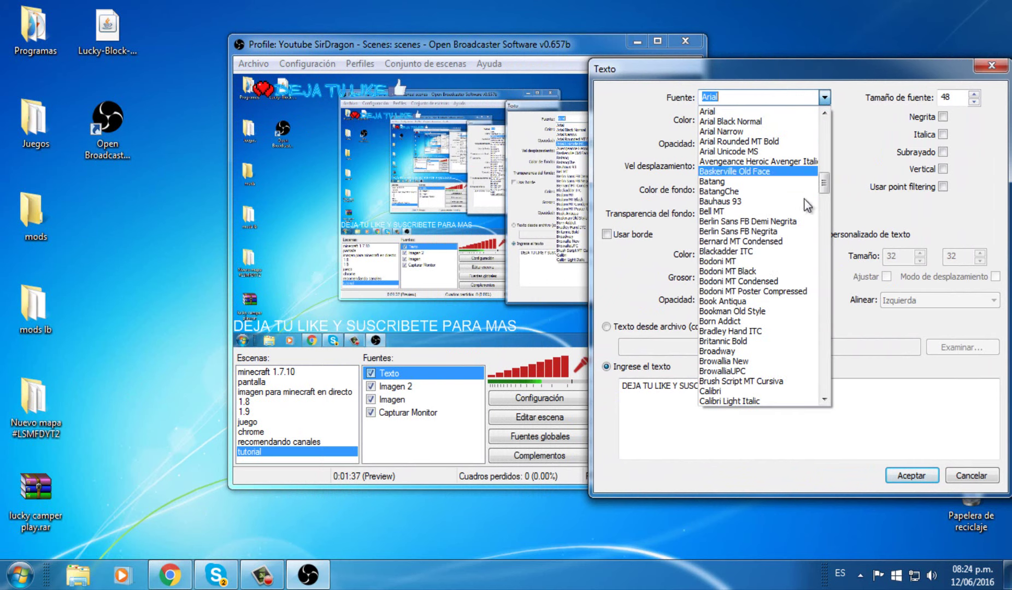
pyautogui.scroll(-5, 794, 274)
pyautogui.scroll(-4, 791, 285)
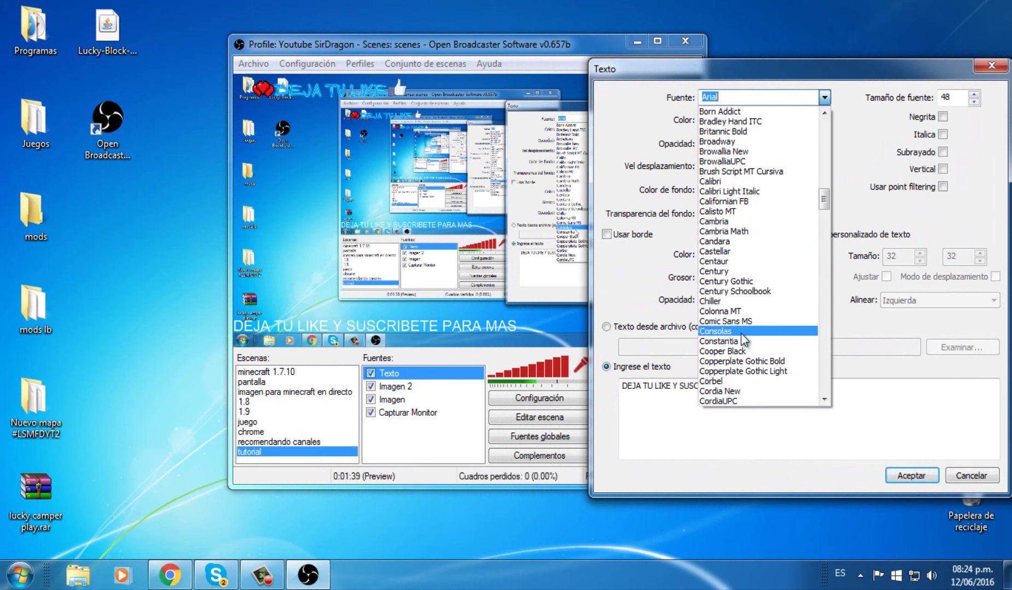
pyautogui.click(766, 321)
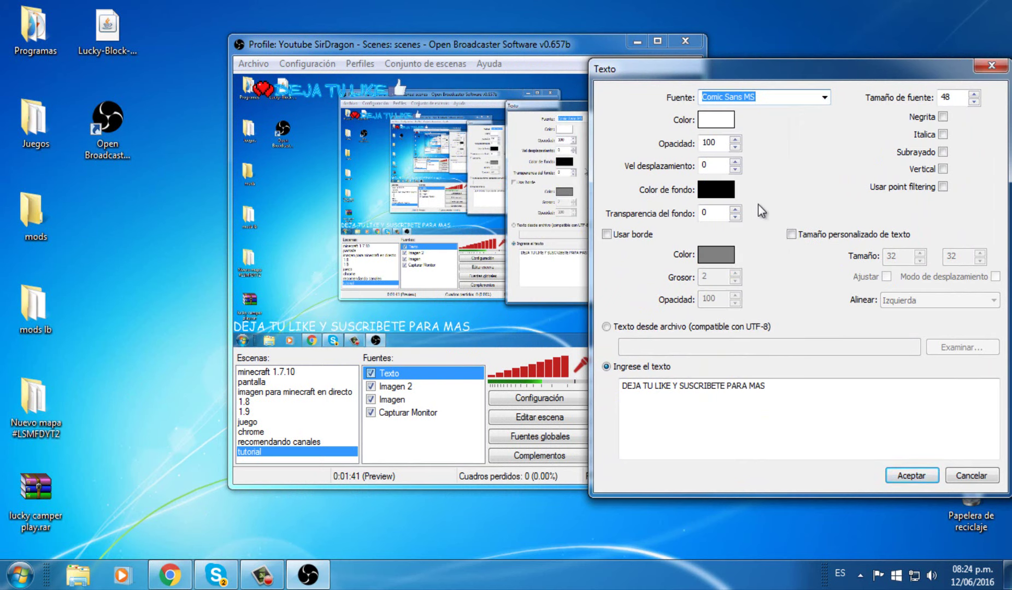
pyautogui.doubleClick(948, 97)
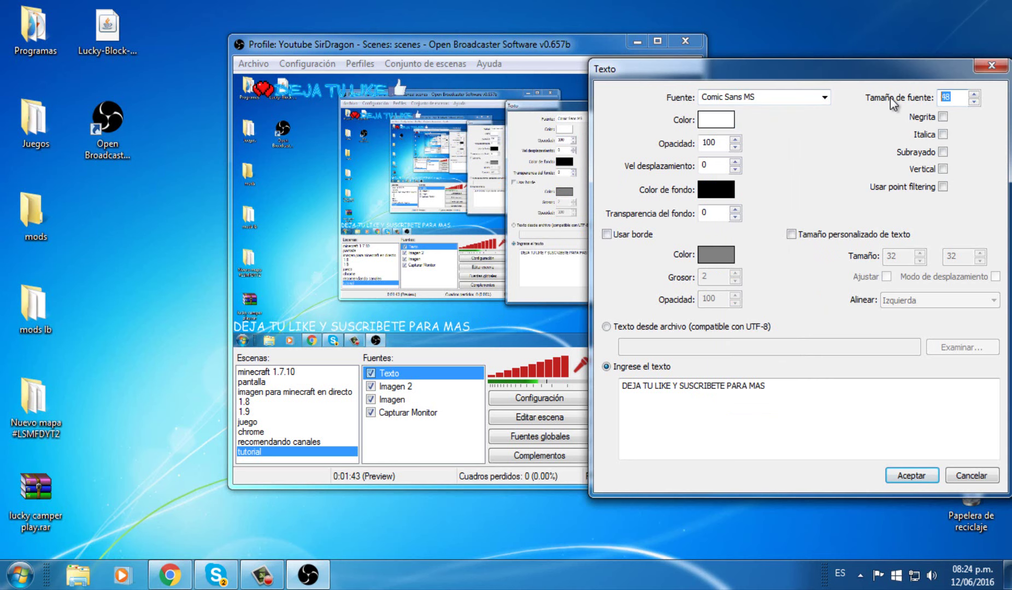
pyautogui.press('Return')
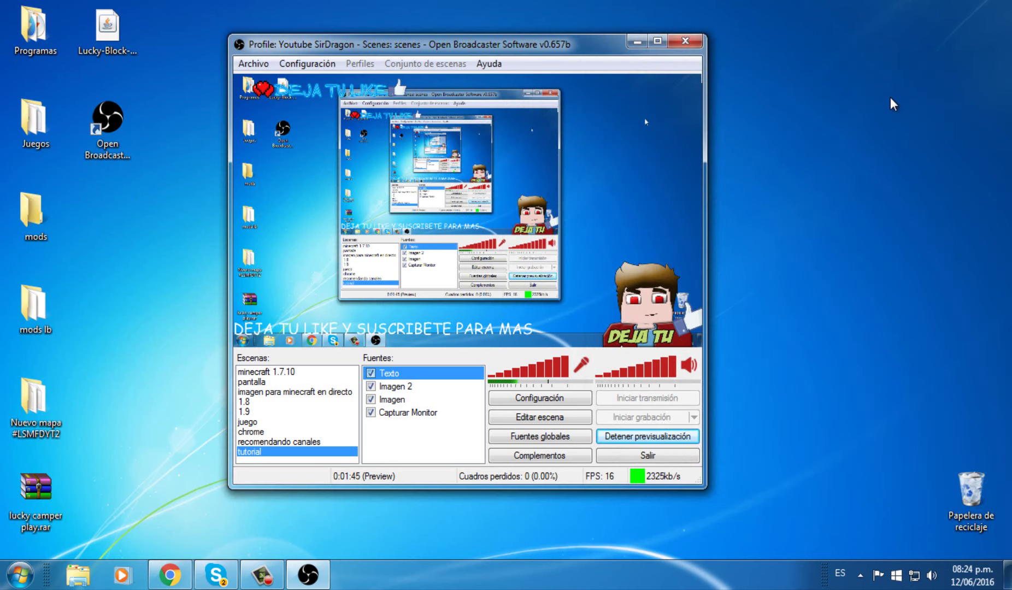
# Step: Make the Texto source bold and underlined, and set its text colour to red
pyautogui.doubleClick(388, 374)
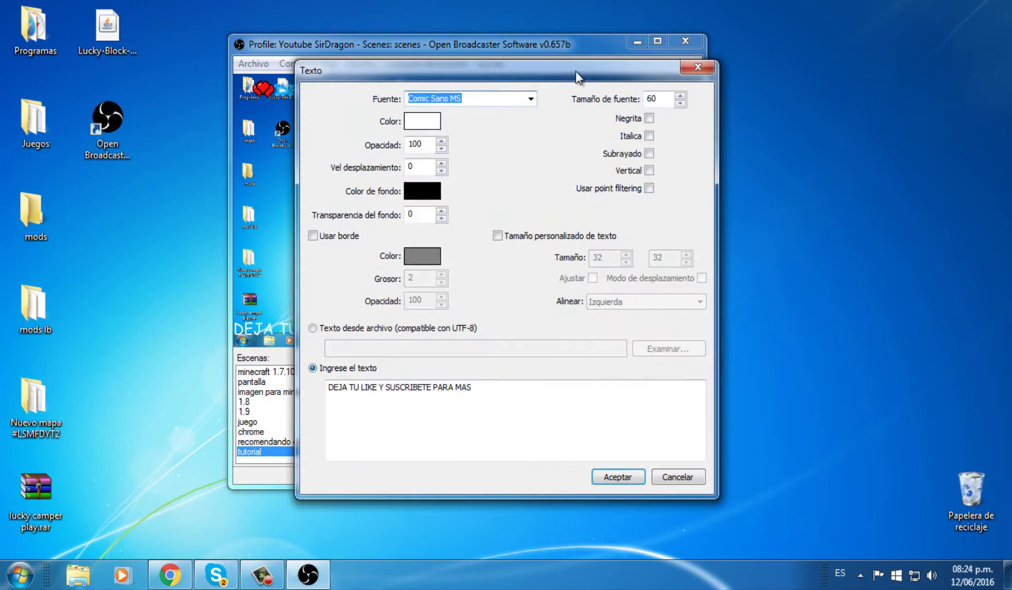
pyautogui.moveTo(569, 73); pyautogui.dragTo(848, 85)
pyautogui.click(928, 130)
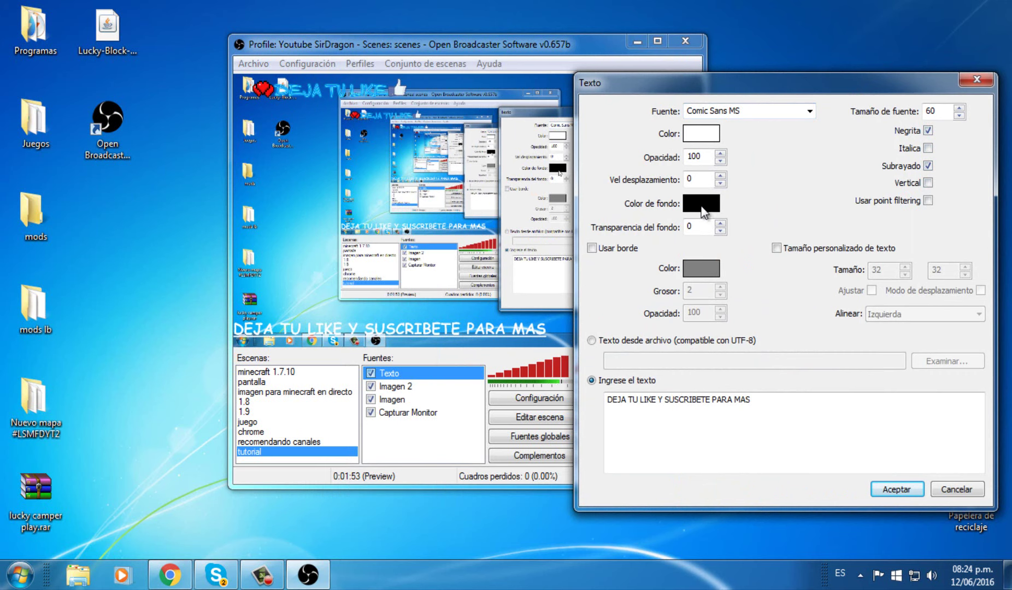
pyautogui.click(701, 134)
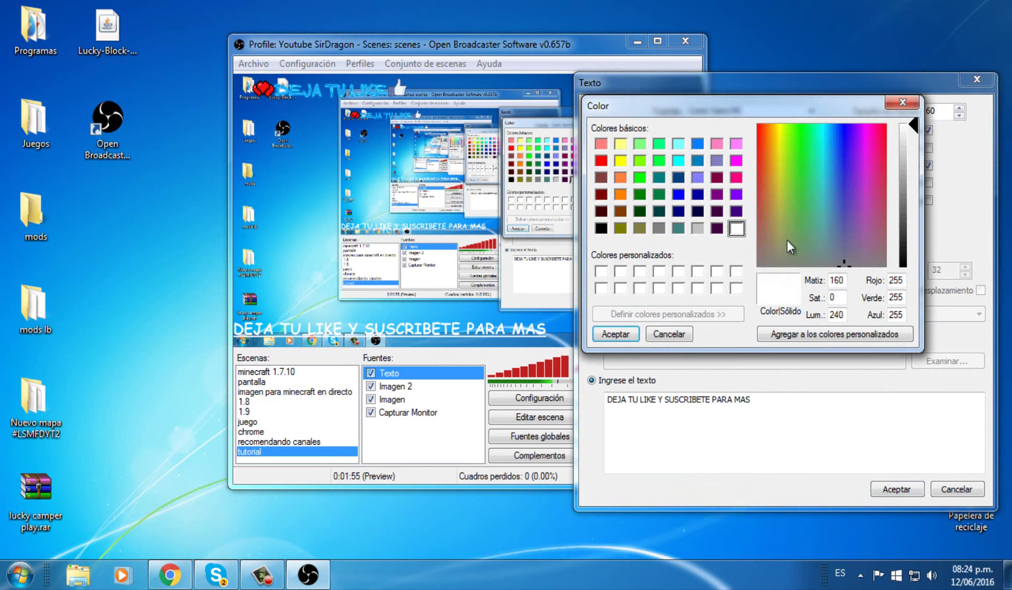
pyautogui.click(602, 160)
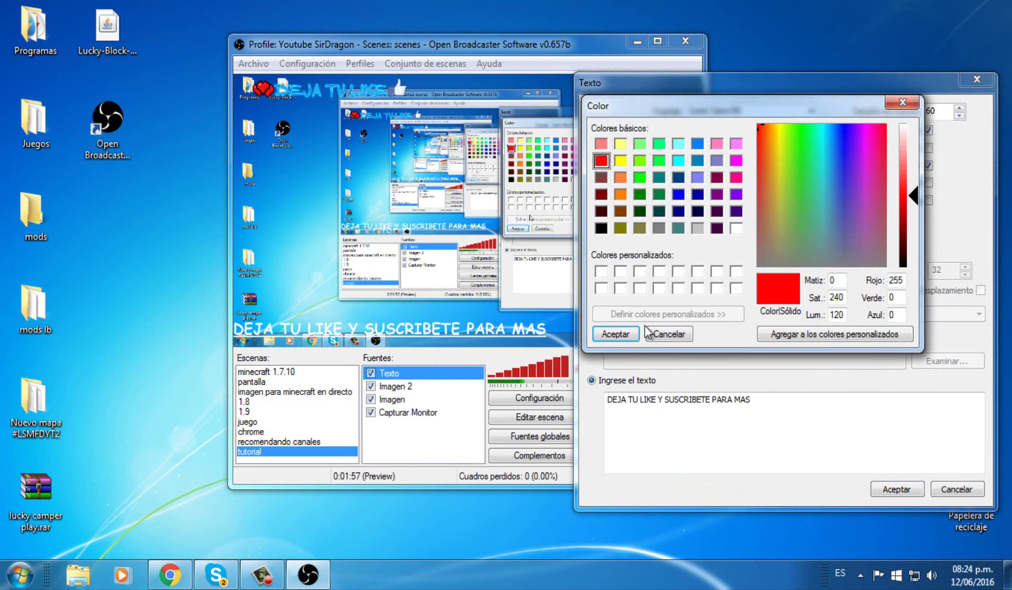
pyautogui.click(616, 335)
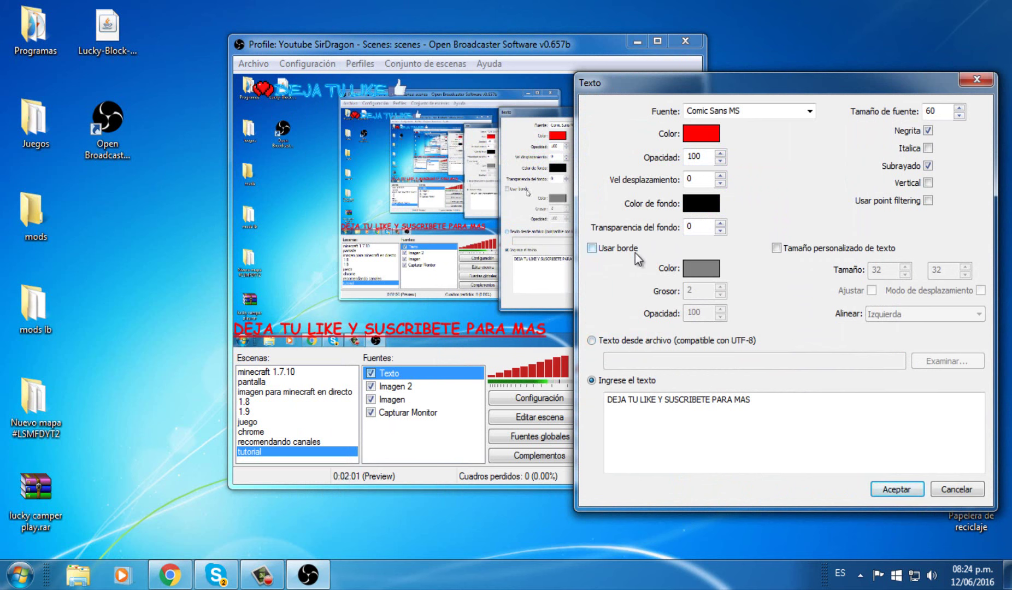
# Step: Enable a black border around the Texto source's letters with a thickness of 7
pyautogui.click(592, 249)
pyautogui.click(690, 267)
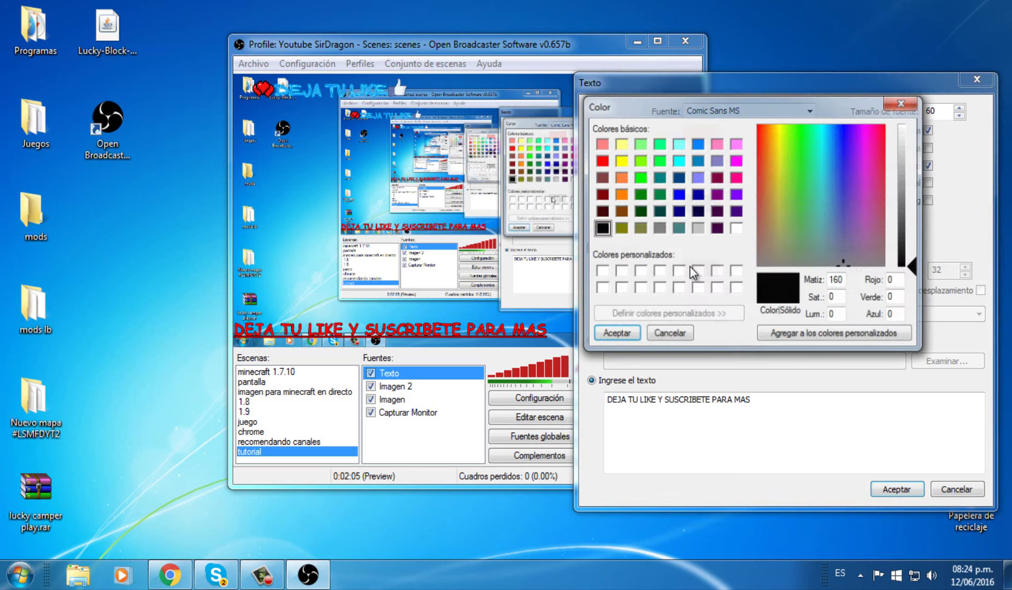
pyautogui.click(609, 335)
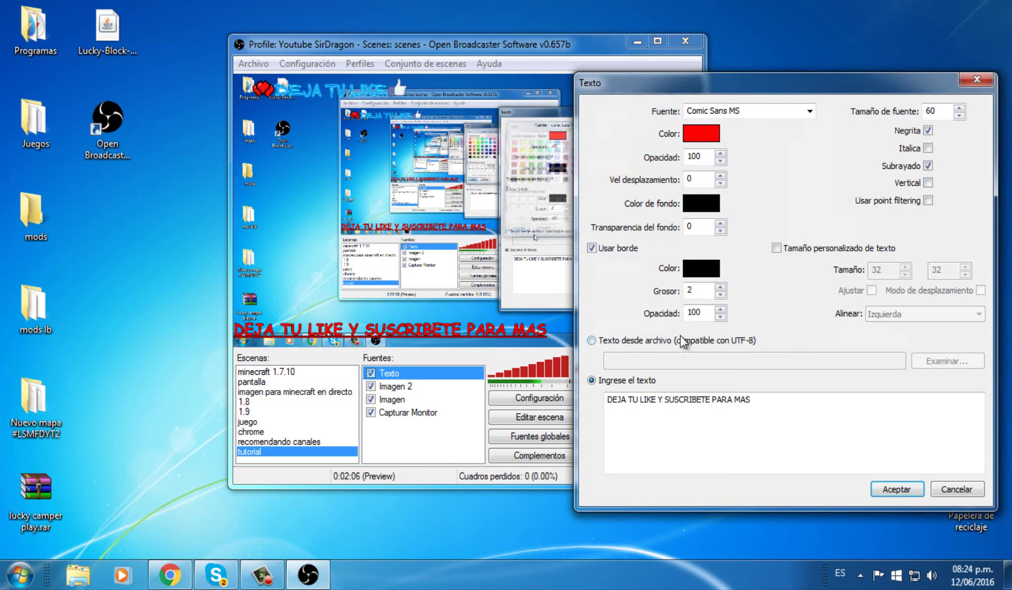
pyautogui.click(720, 288)
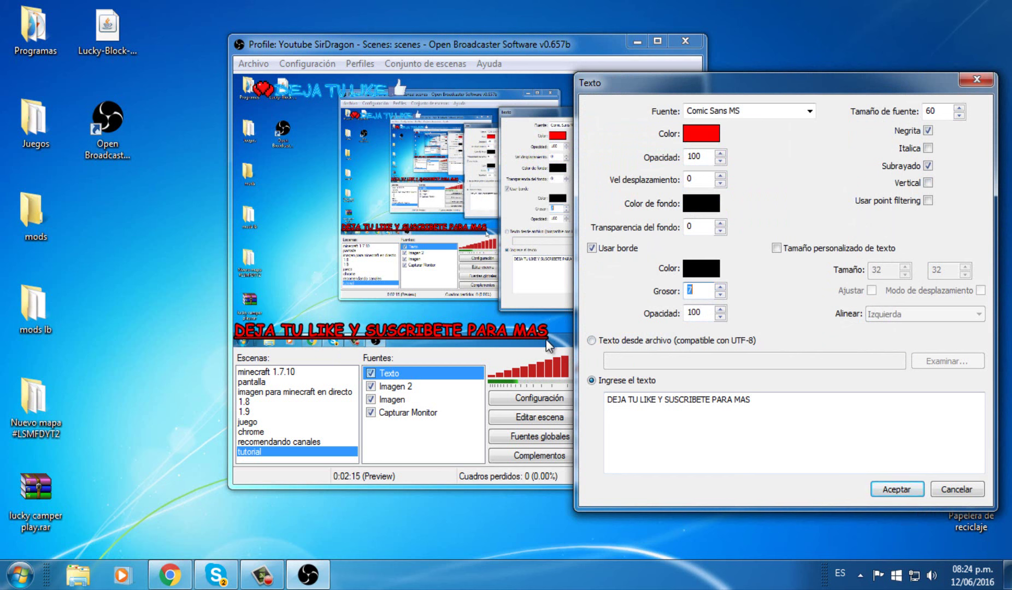
# Step: Set the Texto source's scroll speed to 50 and append "...:)" to the end of its text
pyautogui.doubleClick(697, 179)
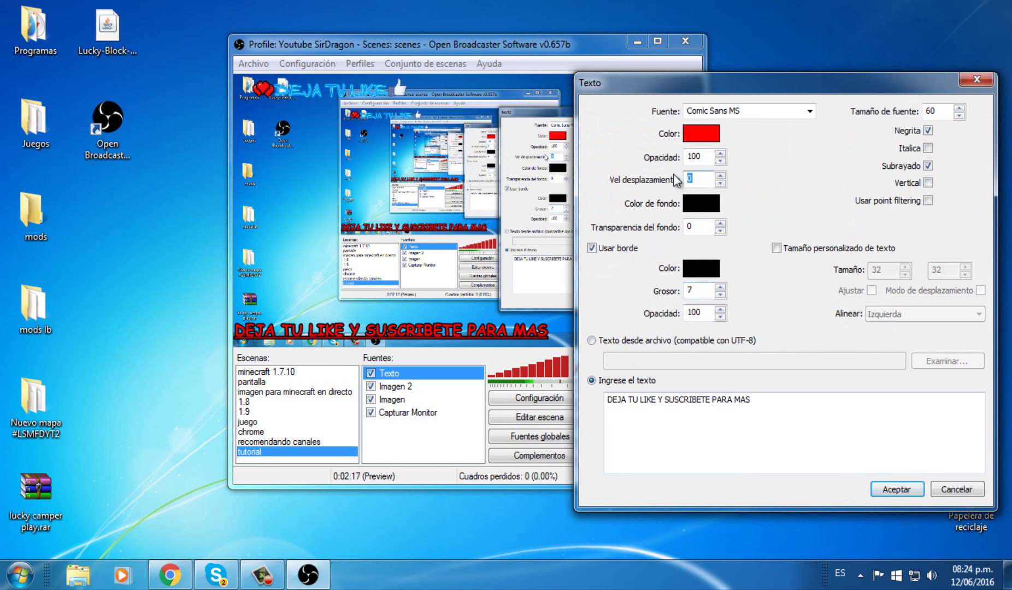
pyautogui.write('50')
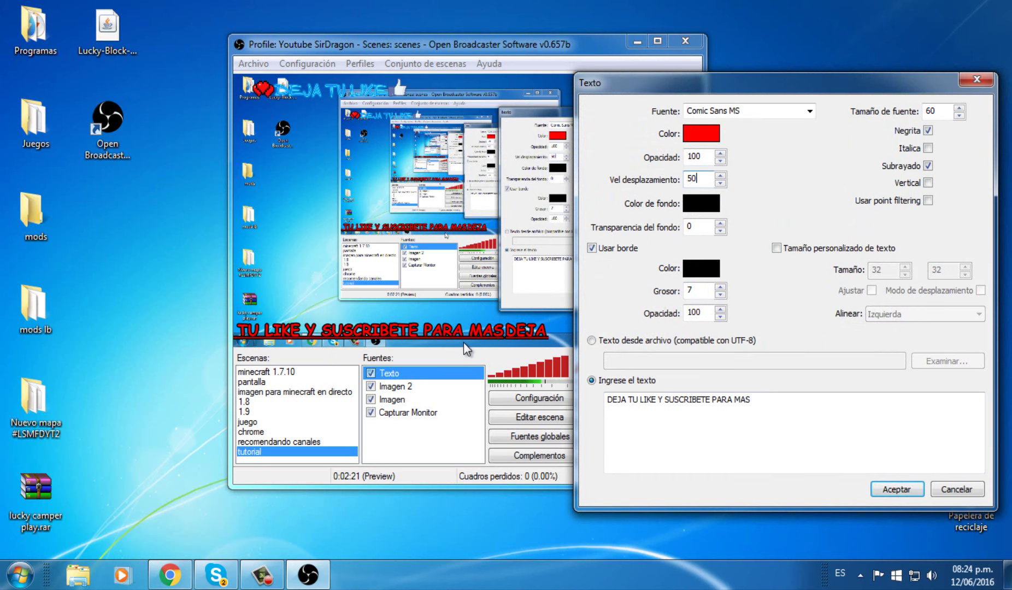
pyautogui.click(770, 402)
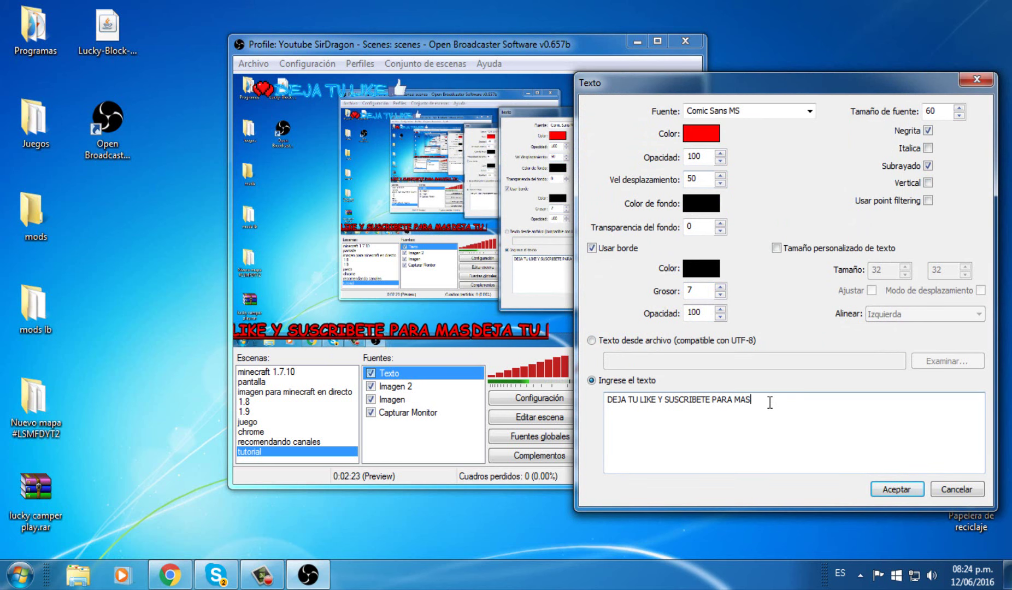
pyautogui.write('...')
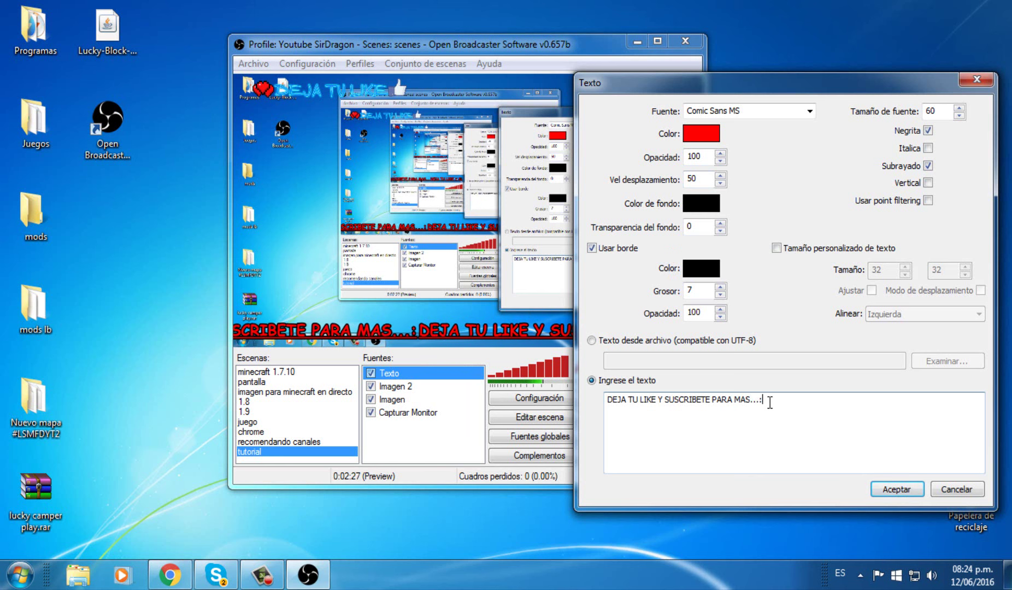
pyautogui.write(':9')
pyautogui.press('BackSpace')
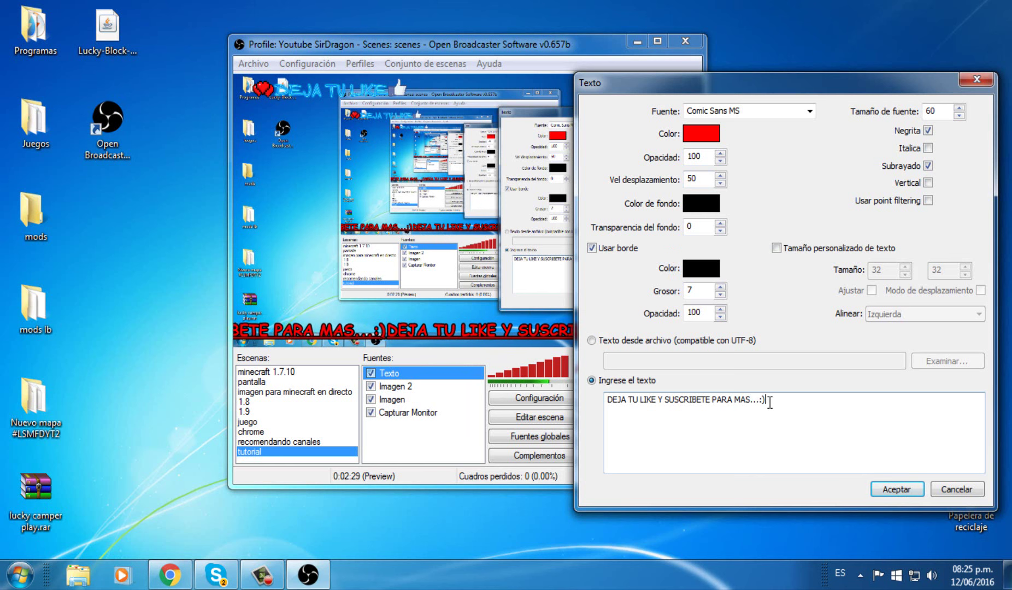
pyautogui.write(')')
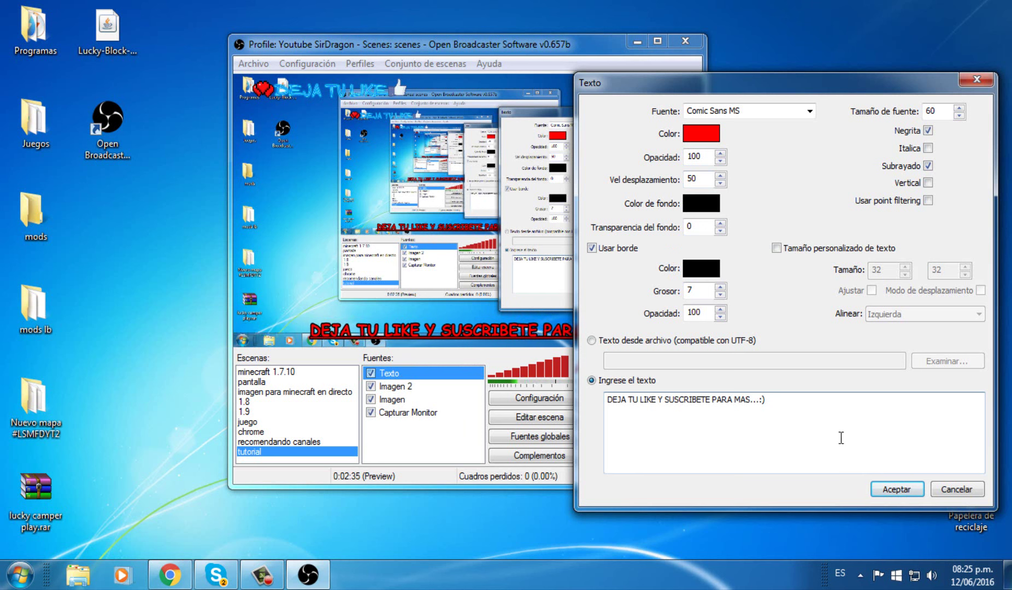
pyautogui.click(888, 488)
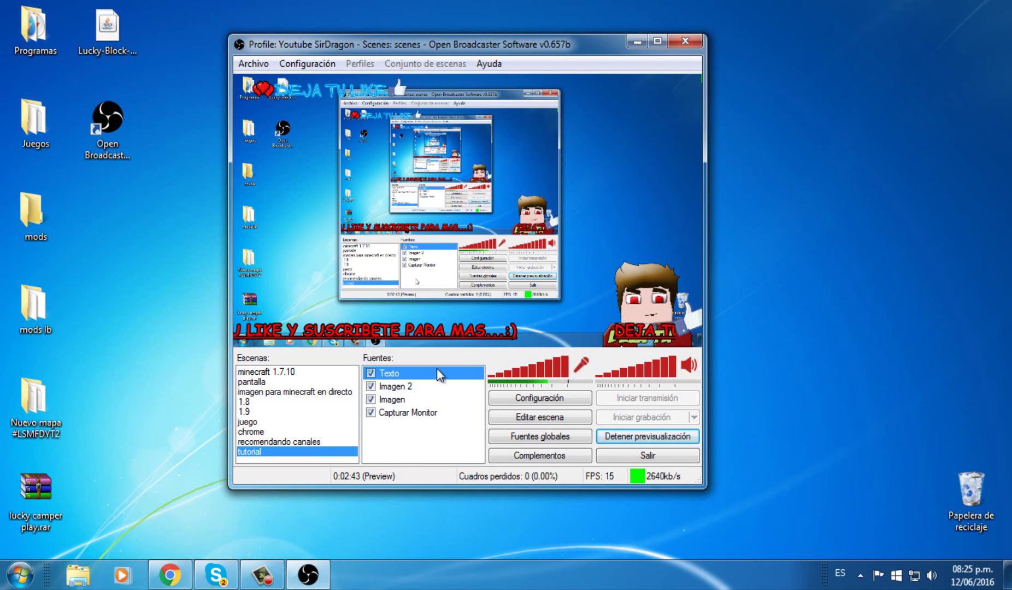
# Step: Stop the preview and set the mode in the broadcast settings to "Sólo grabar a archivo"
pyautogui.click(616, 440)
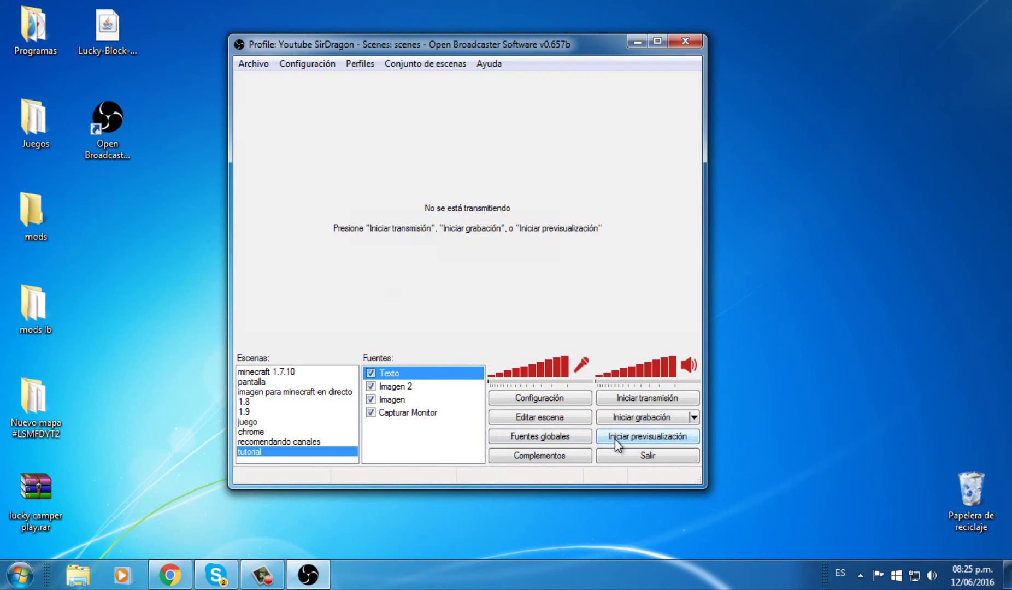
pyautogui.click(554, 398)
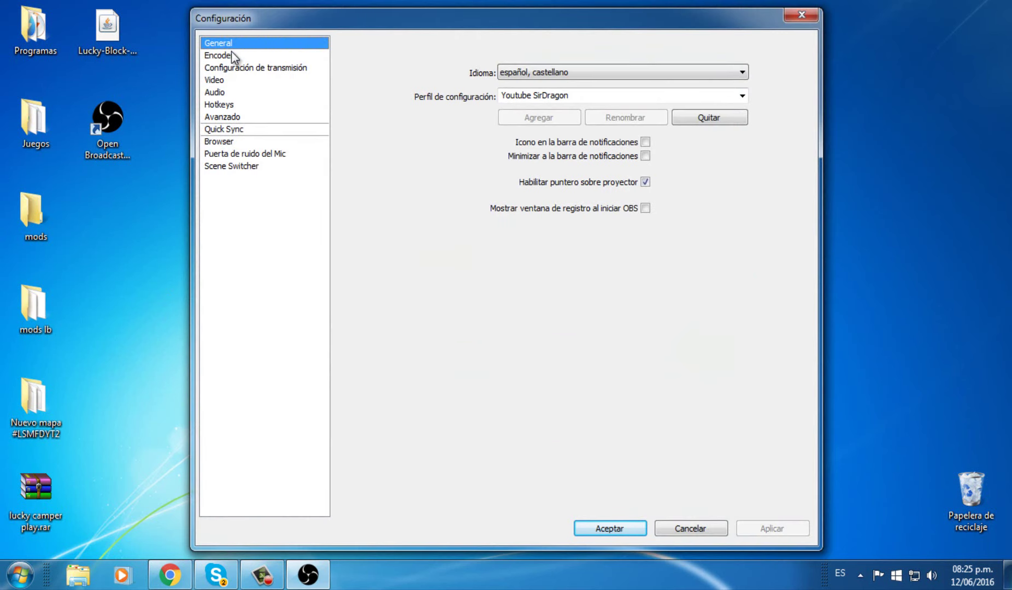
pyautogui.click(232, 55)
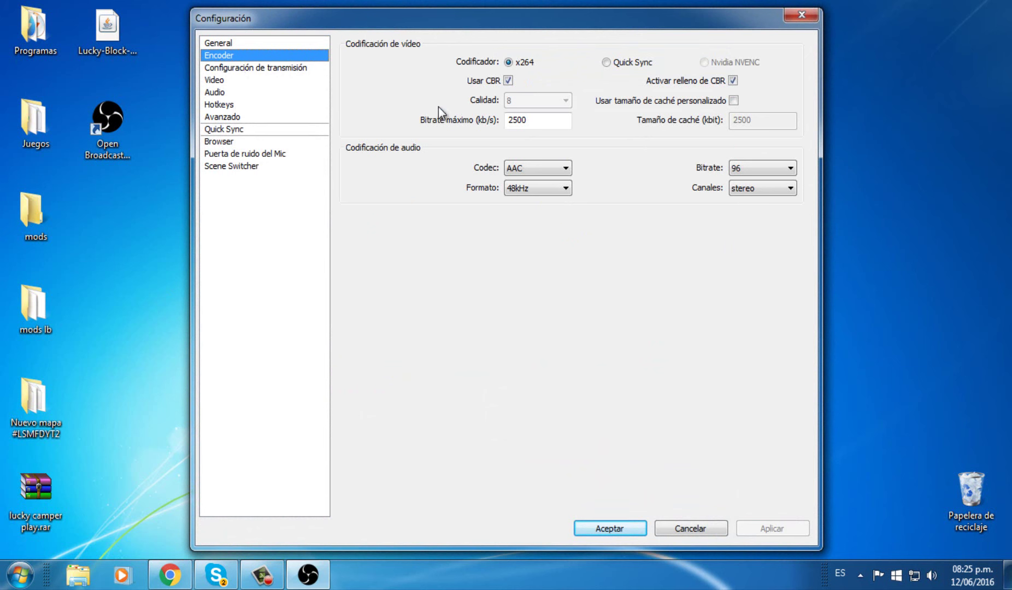
pyautogui.click(230, 43)
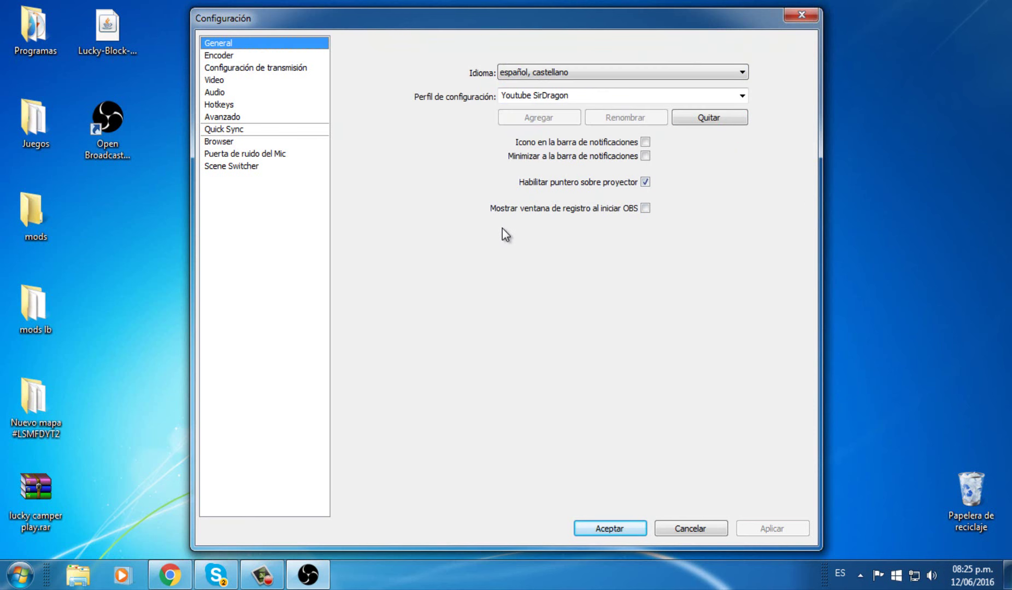
pyautogui.click(275, 69)
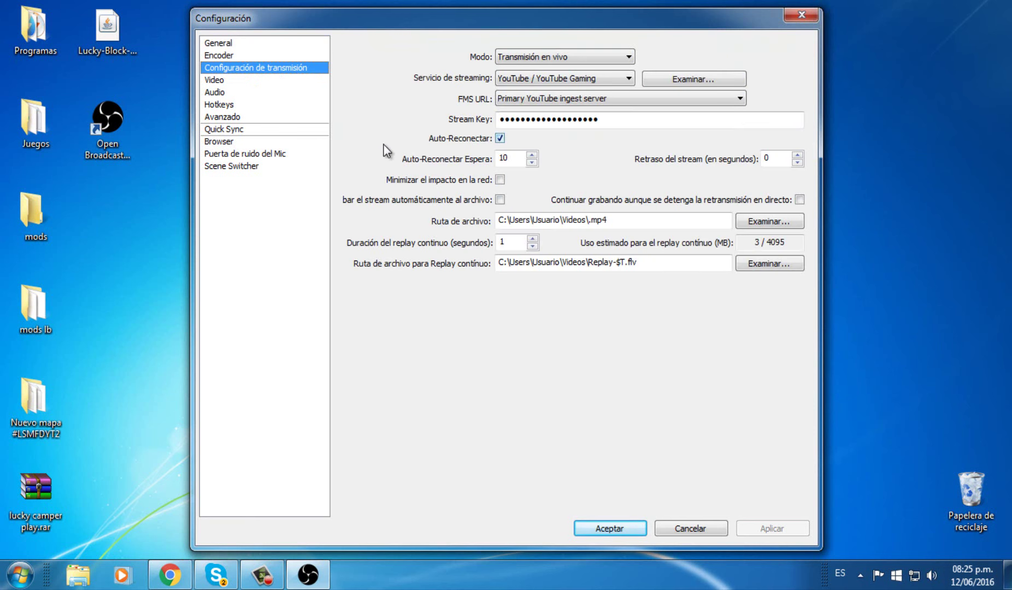
pyautogui.click(580, 62)
pyautogui.click(565, 84)
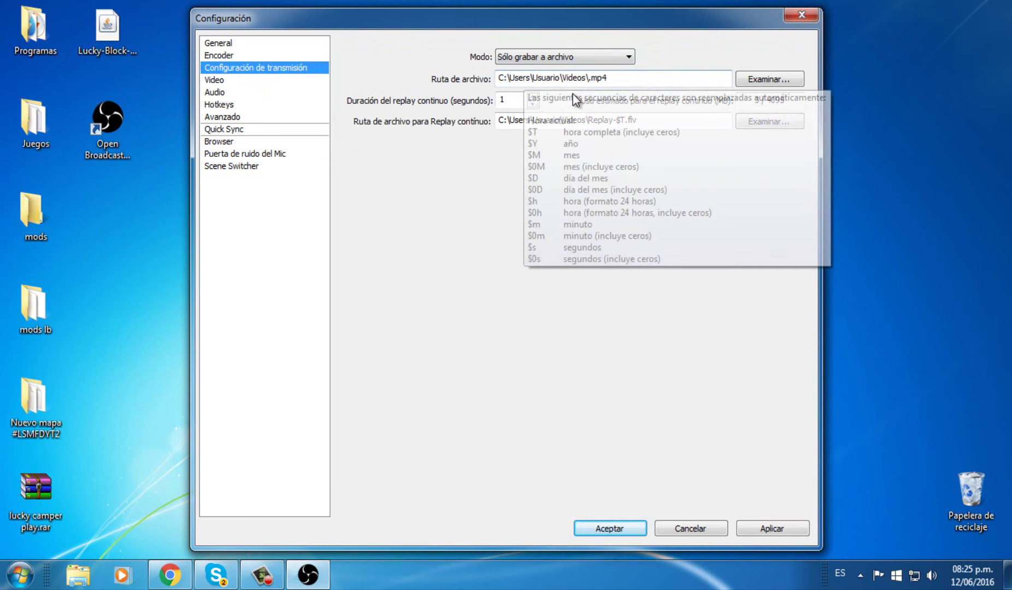
# Step: Set the broadcast mode to "Transmisión en vivo"
pyautogui.click(585, 60)
pyautogui.click(576, 70)
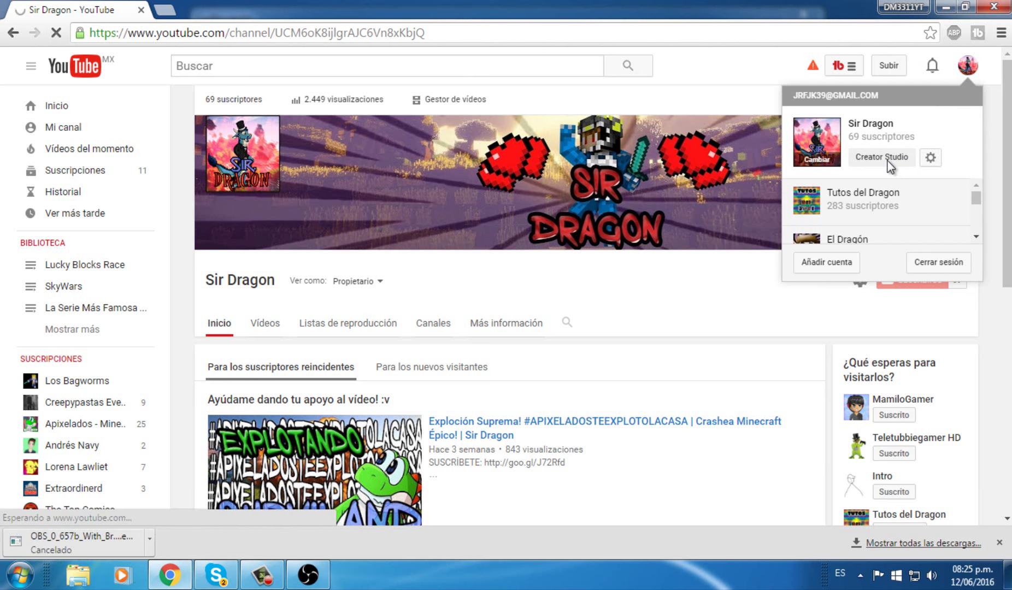
# Step: Switch to YouTube's Creator Studio and start a new live event from the live broadcast events page
pyautogui.click(887, 162)
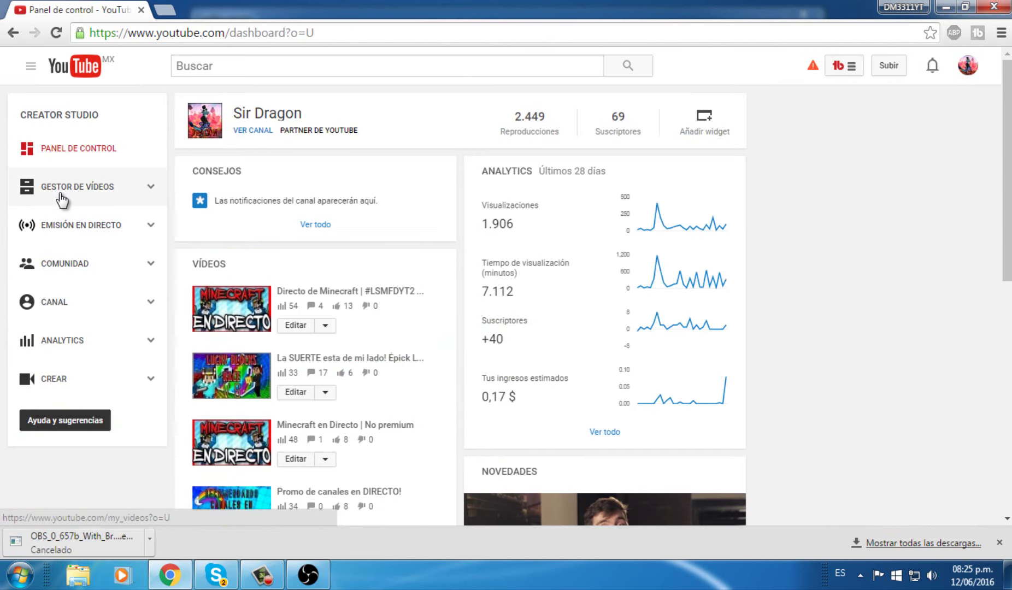
pyautogui.click(39, 224)
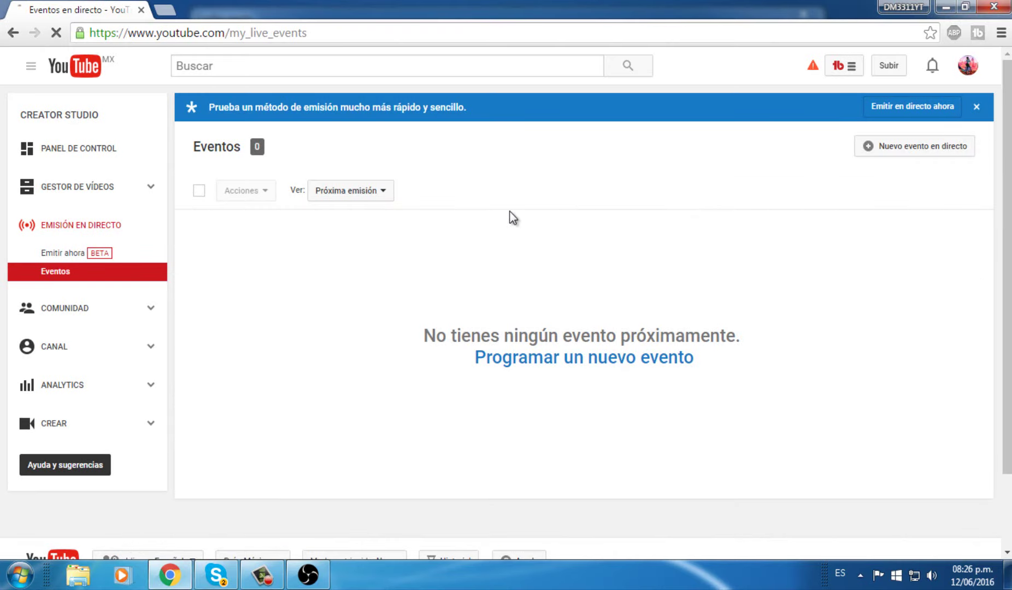
pyautogui.click(944, 157)
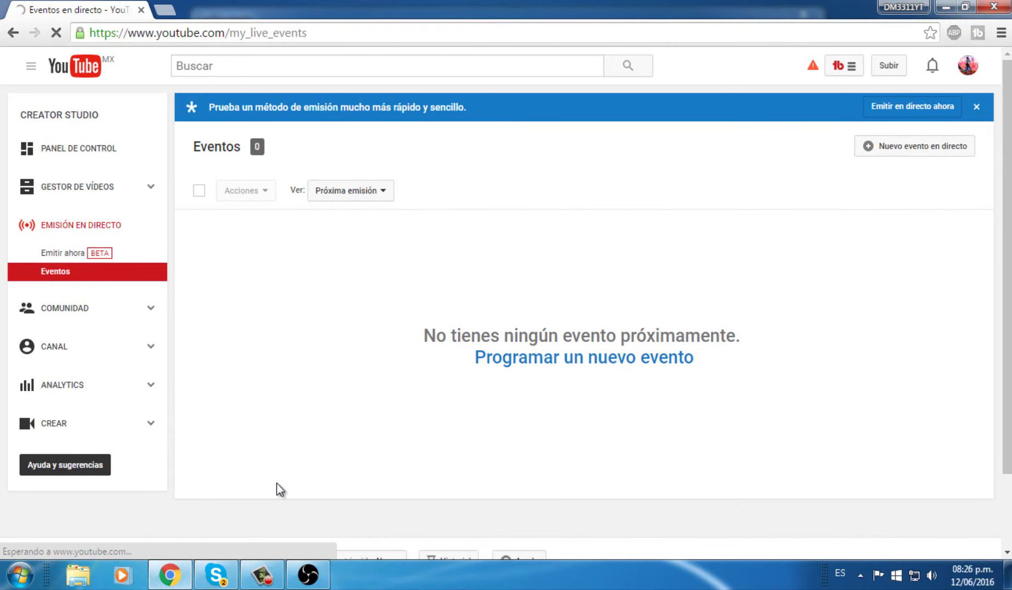
# Step: Title the live event "TUTORIAL" and set its privacy to "Privado"
pyautogui.click(308, 247)
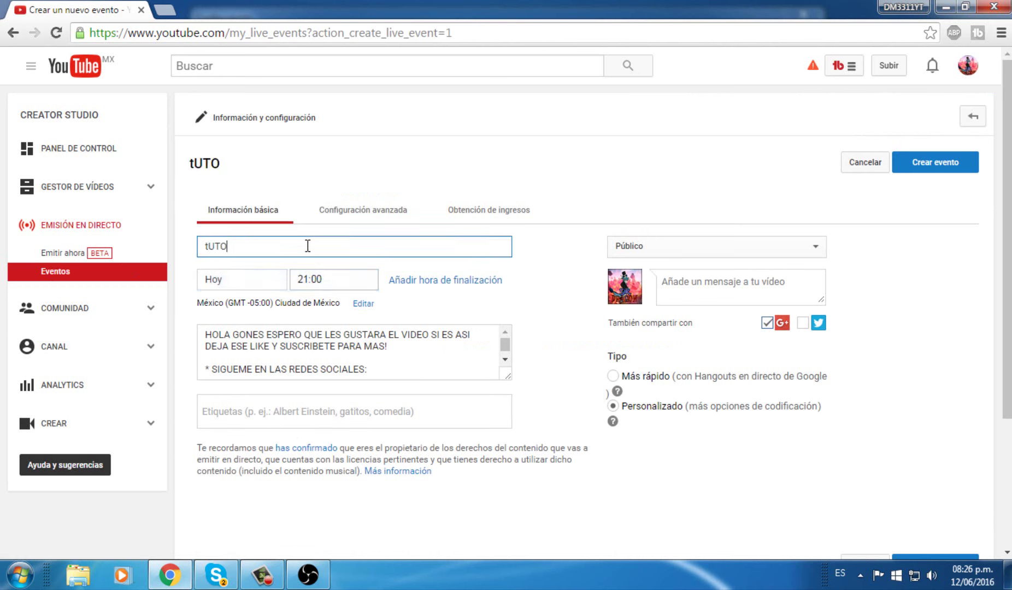
pyautogui.write('tUTORIAL')
pyautogui.press('BackSpace')
pyautogui.write('T')
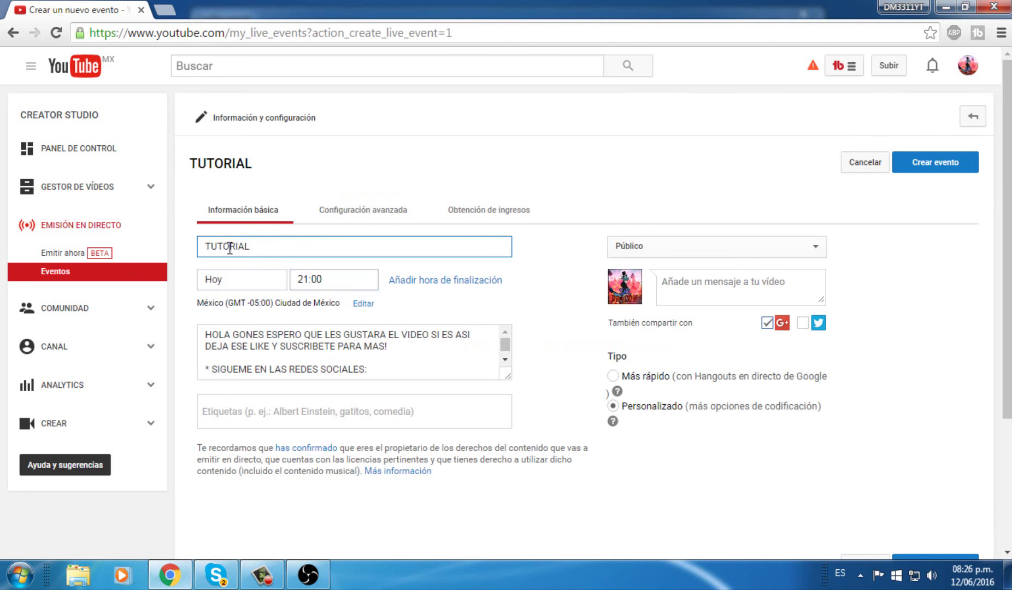
pyautogui.click(701, 249)
pyautogui.click(651, 290)
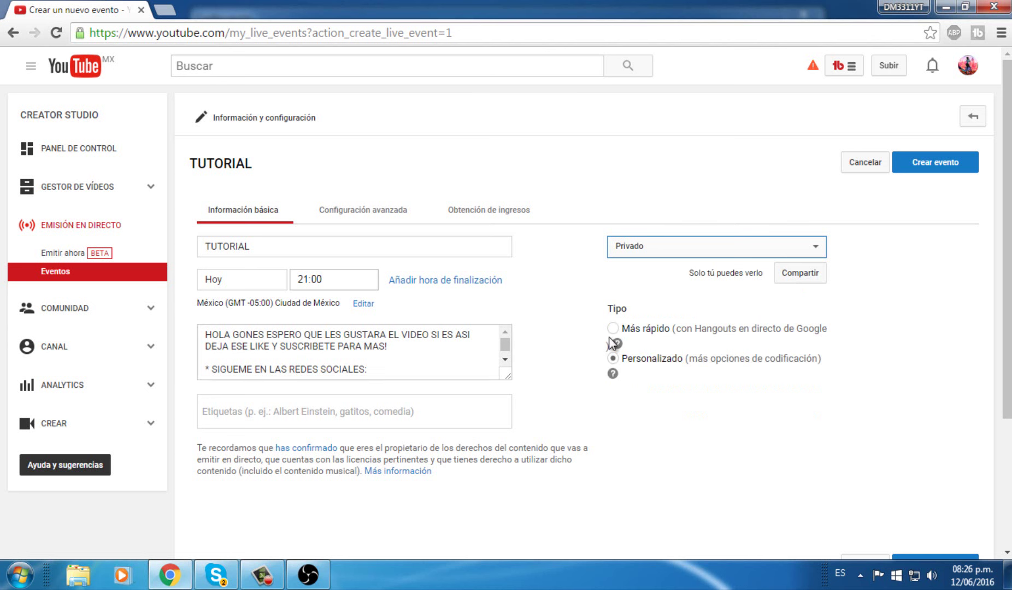
# Step: Add the tags "tumksdfkaf" and "asdisadasd" to the live event
pyautogui.click(289, 417)
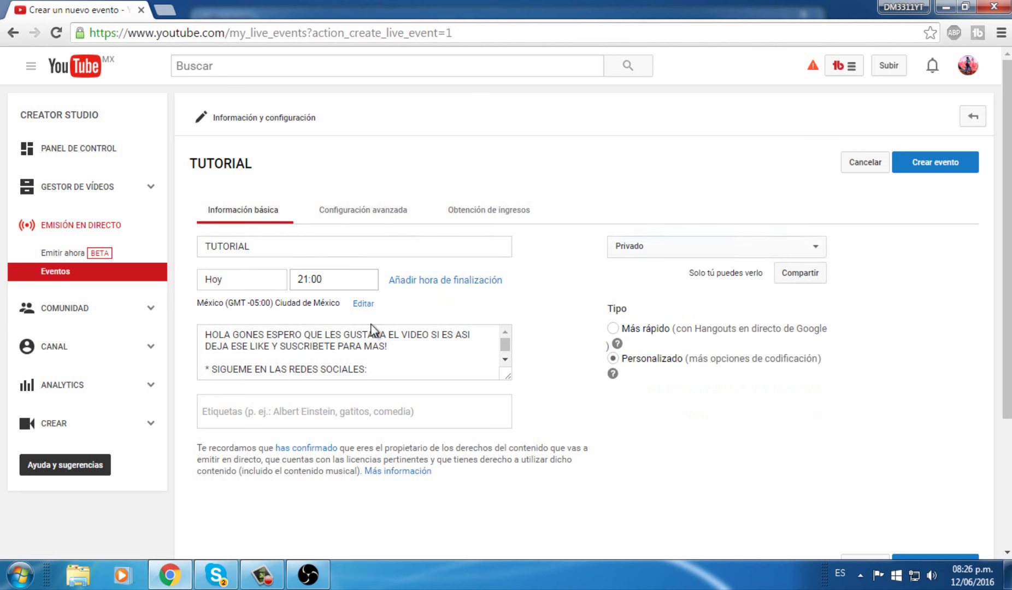
pyautogui.write('tumk')
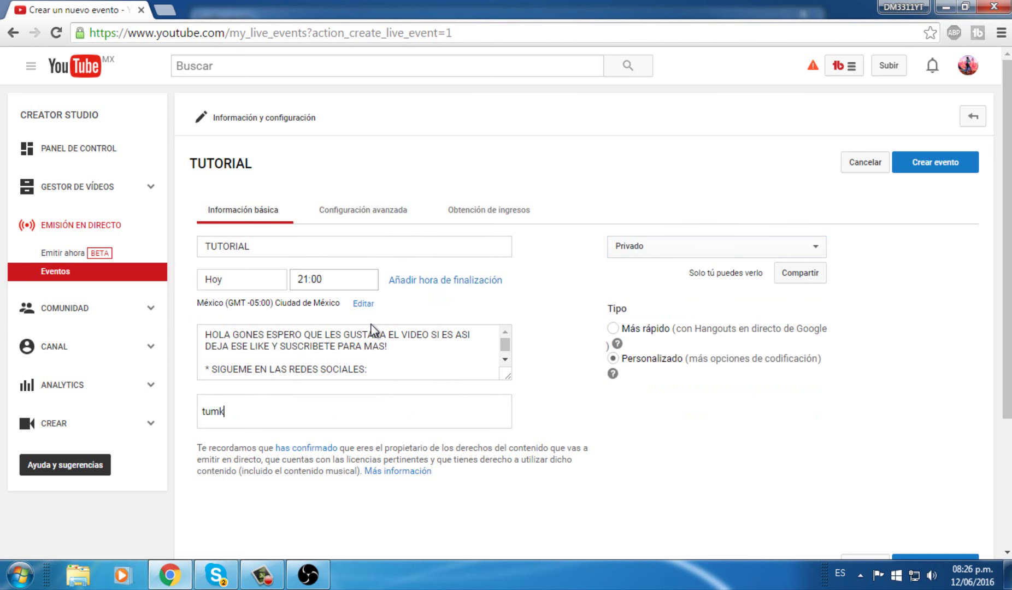
pyautogui.write('sdfkaf')
pyautogui.press('Return')
pyautogui.write('asdis')
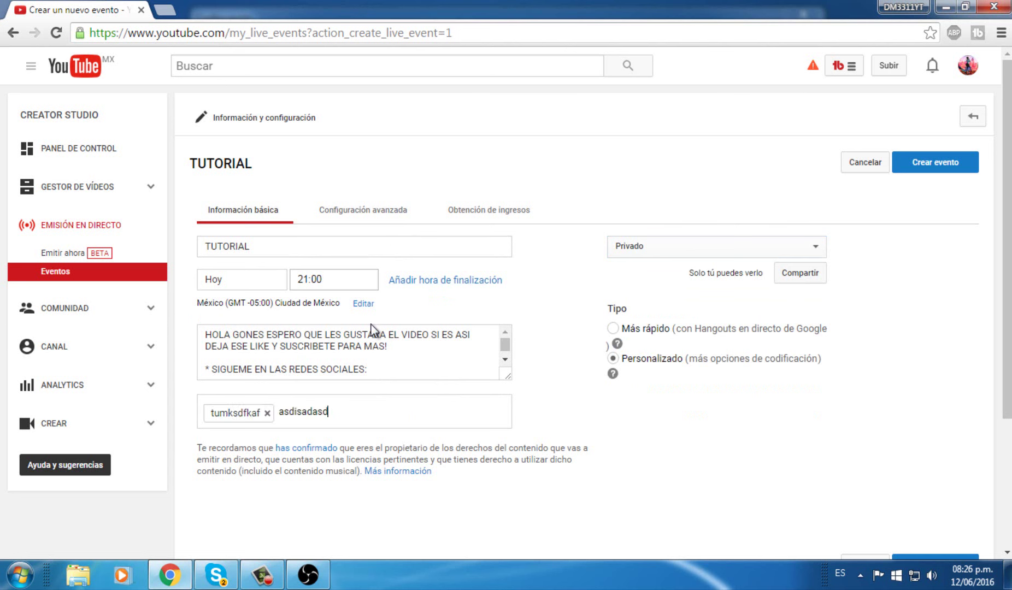
pyautogui.write('adasd')
pyautogui.press('Return')
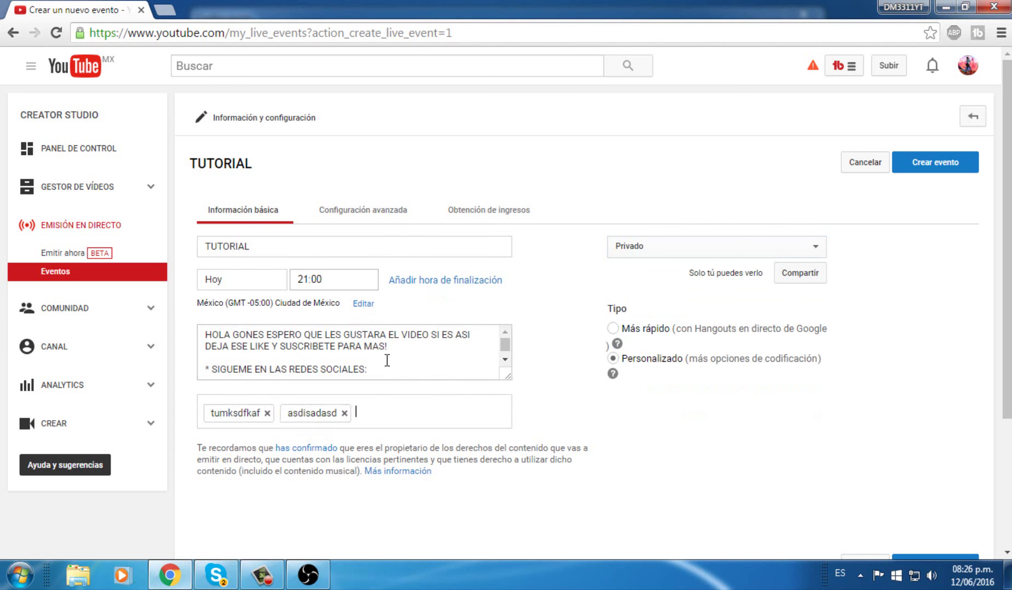
pyautogui.click(375, 351)
pyautogui.moveTo(298, 348); pyautogui.dragTo(488, 380)
pyautogui.click(391, 348)
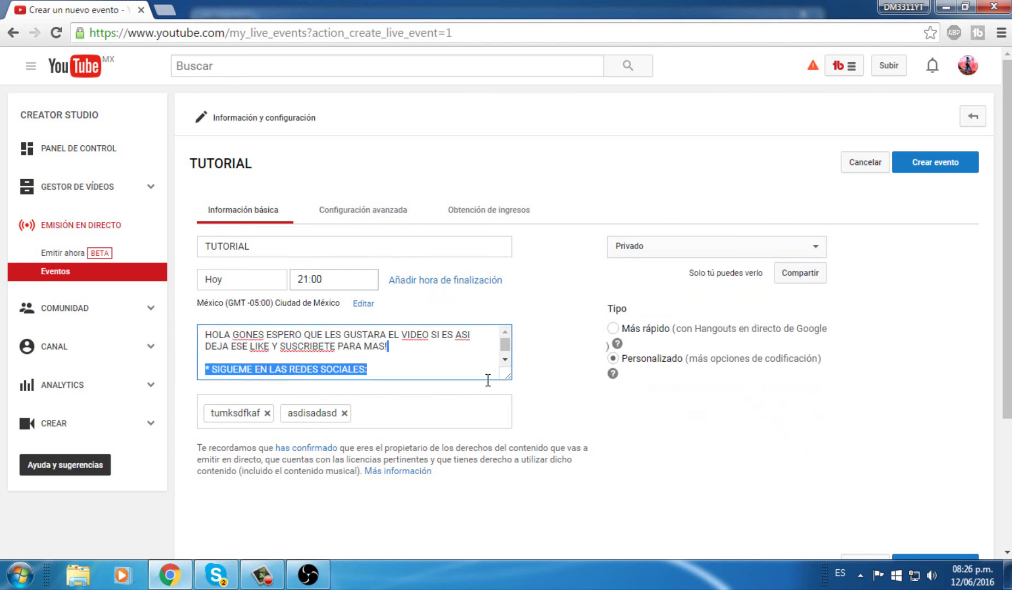
# Step: Set the live event's start time to 20:30
pyautogui.click(340, 279)
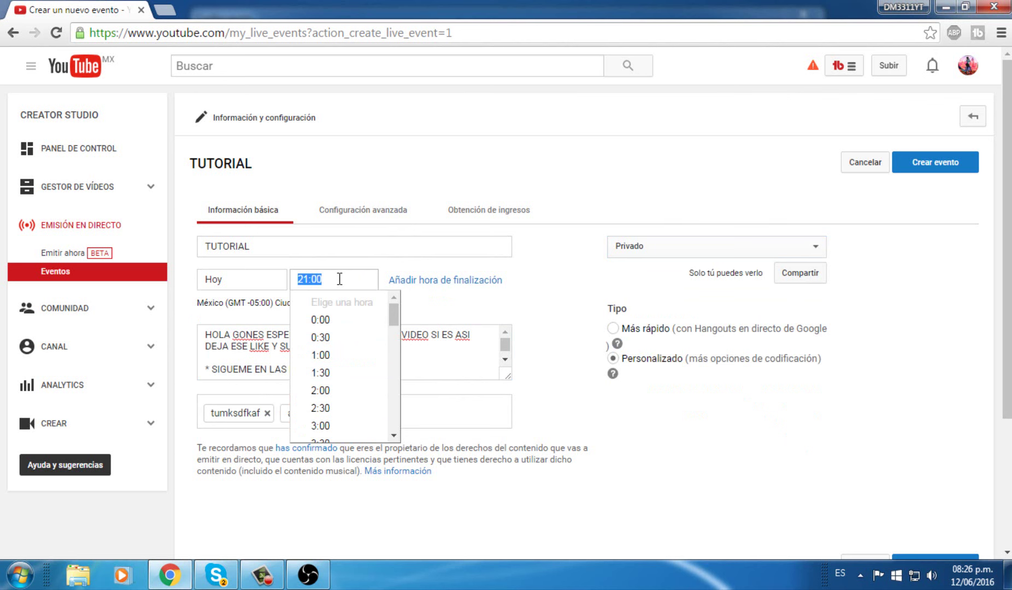
pyautogui.write('20')
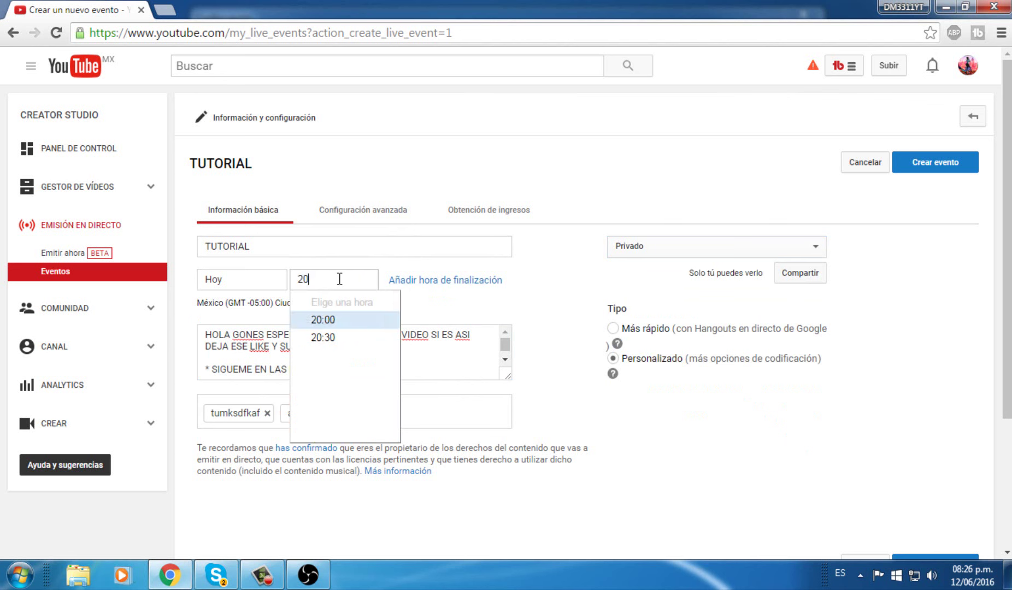
pyautogui.write(':30')
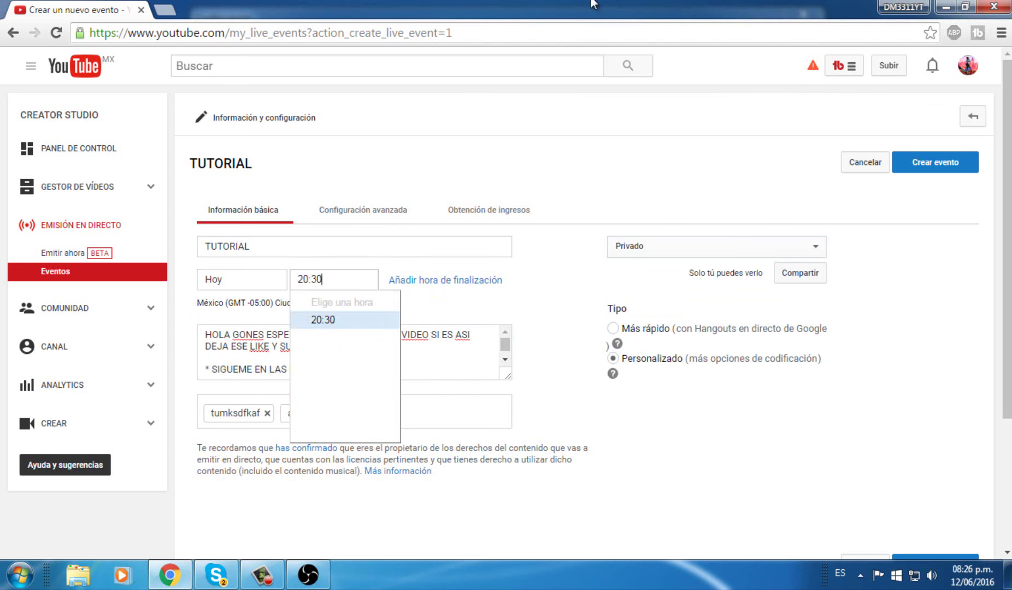
pyautogui.click(568, 268)
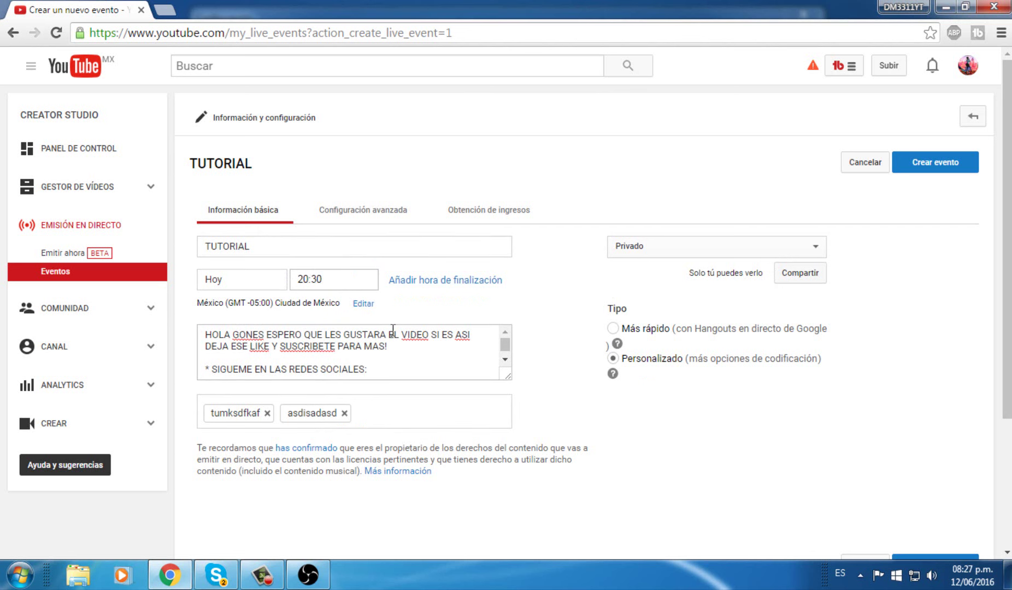
pyautogui.click(495, 218)
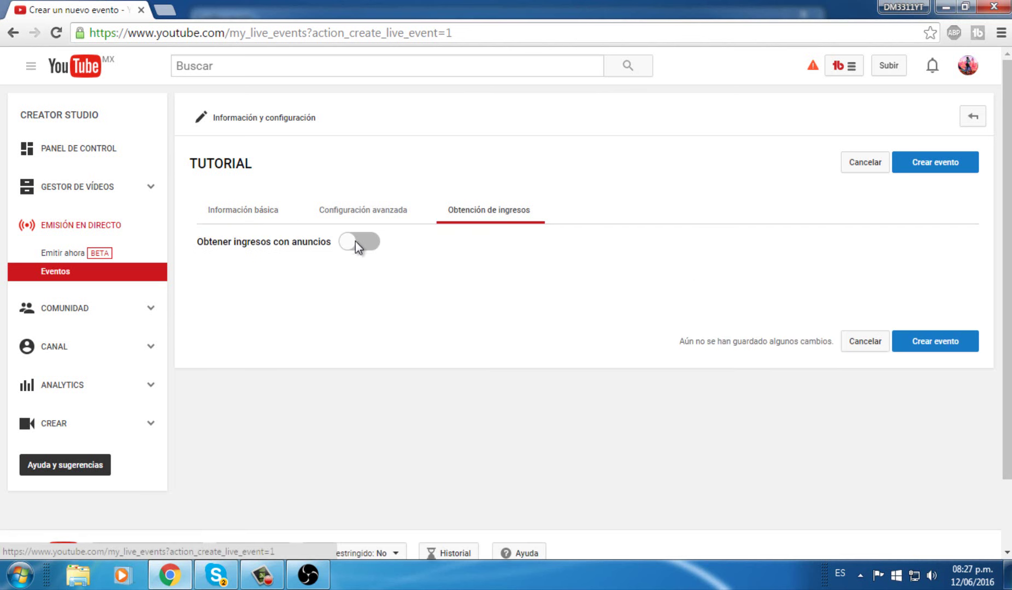
pyautogui.click(360, 244)
pyautogui.click(374, 245)
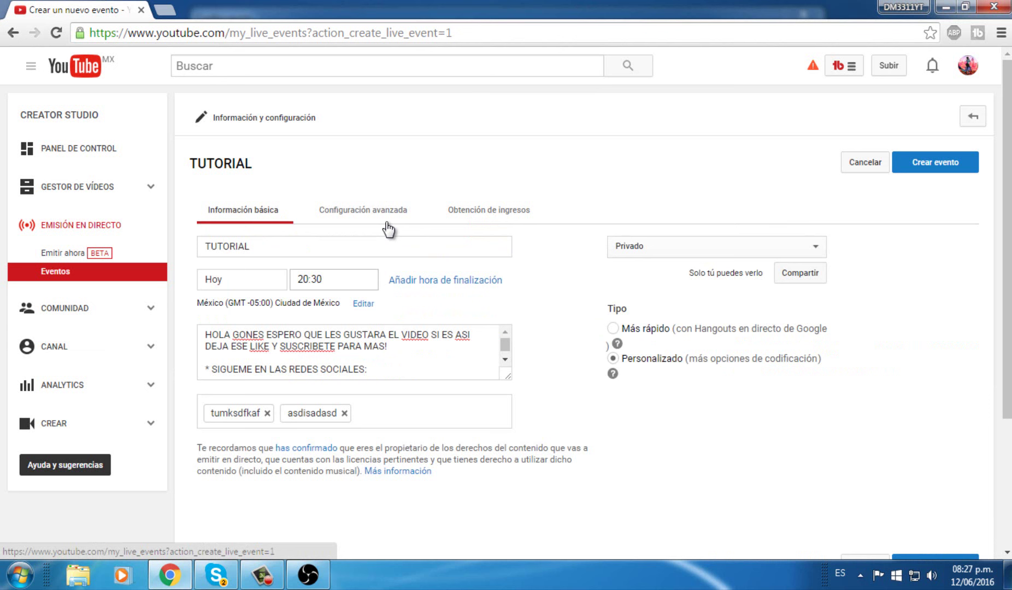
# Step: Create the live event and upload "directo de minecraft.jpg" as its thumbnail
pyautogui.click(931, 164)
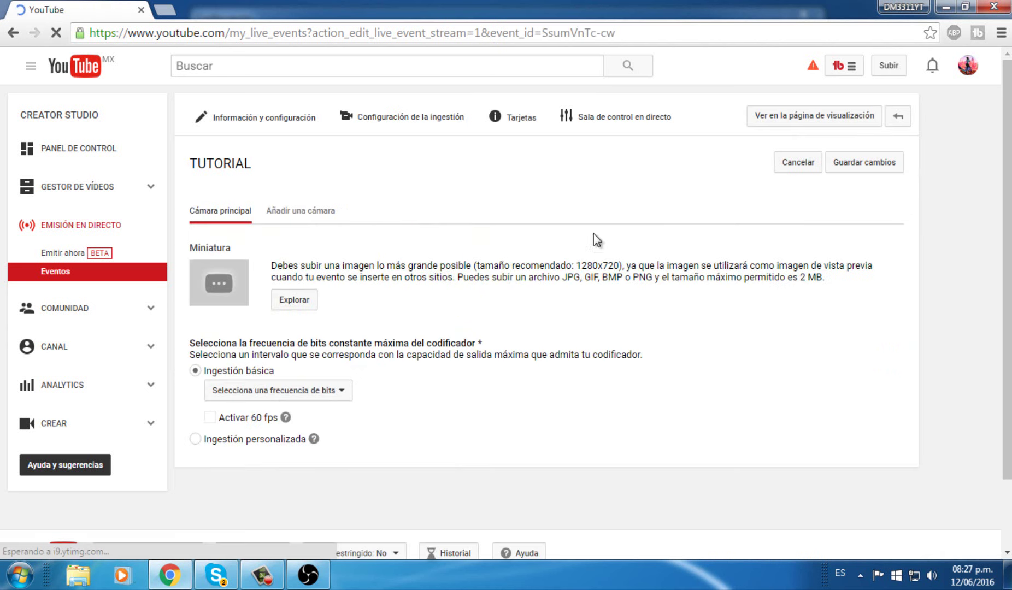
pyautogui.click(295, 305)
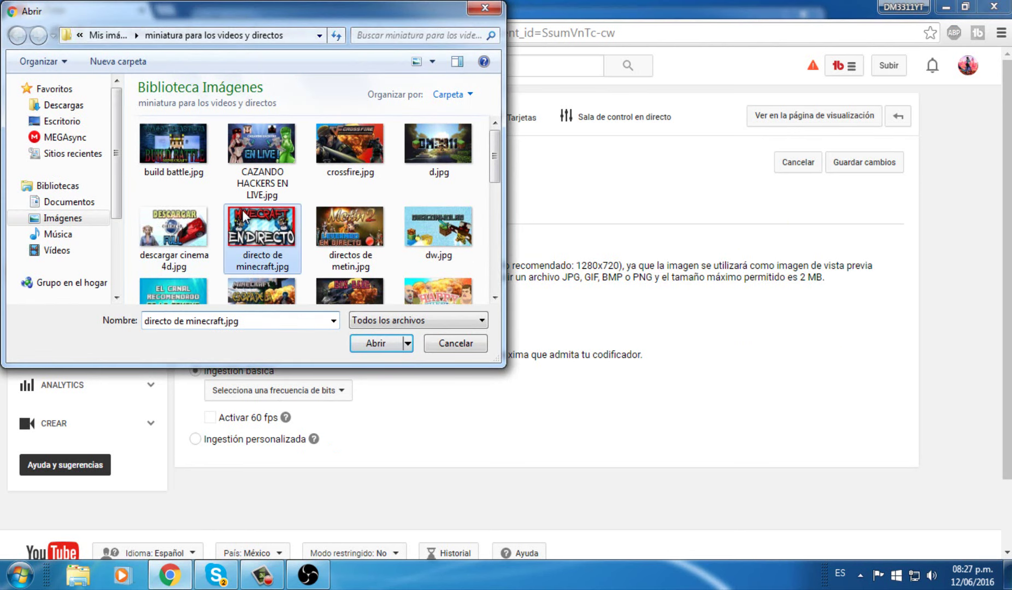
pyautogui.doubleClick(262, 227)
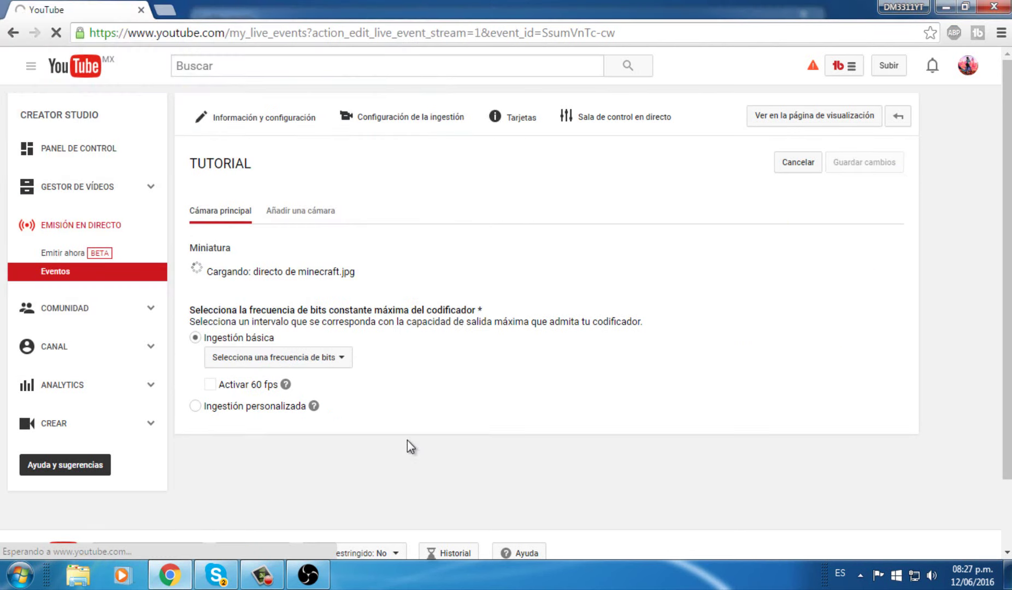
# Step: Set the basic ingestion bitrate to "300 Kbps - 700 Kbps (240p)" and keep "Otros codificadores" as the encoder
pyautogui.click(332, 365)
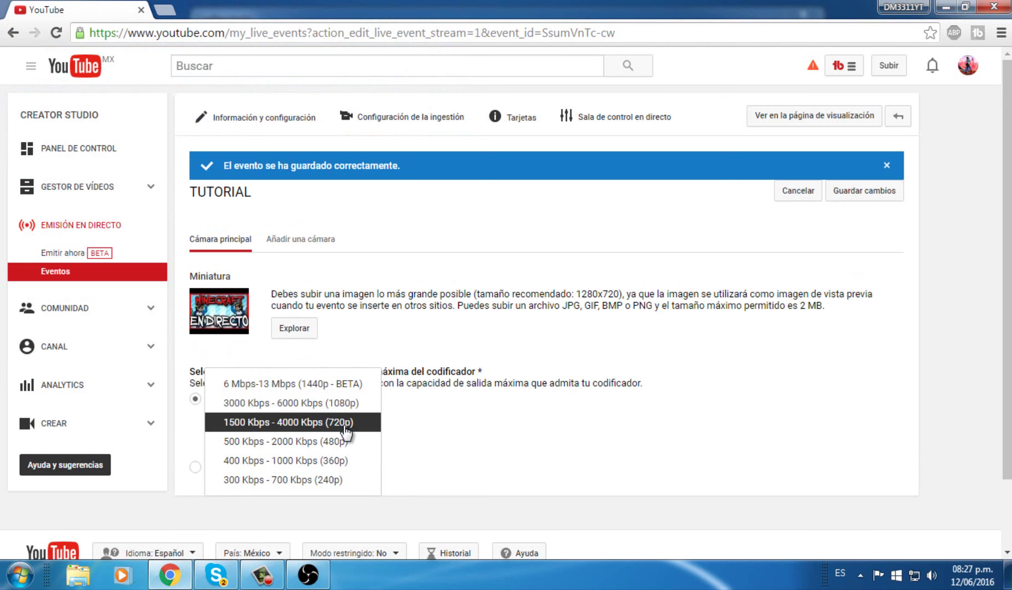
pyautogui.click(336, 481)
pyautogui.scroll(-4, 355, 436)
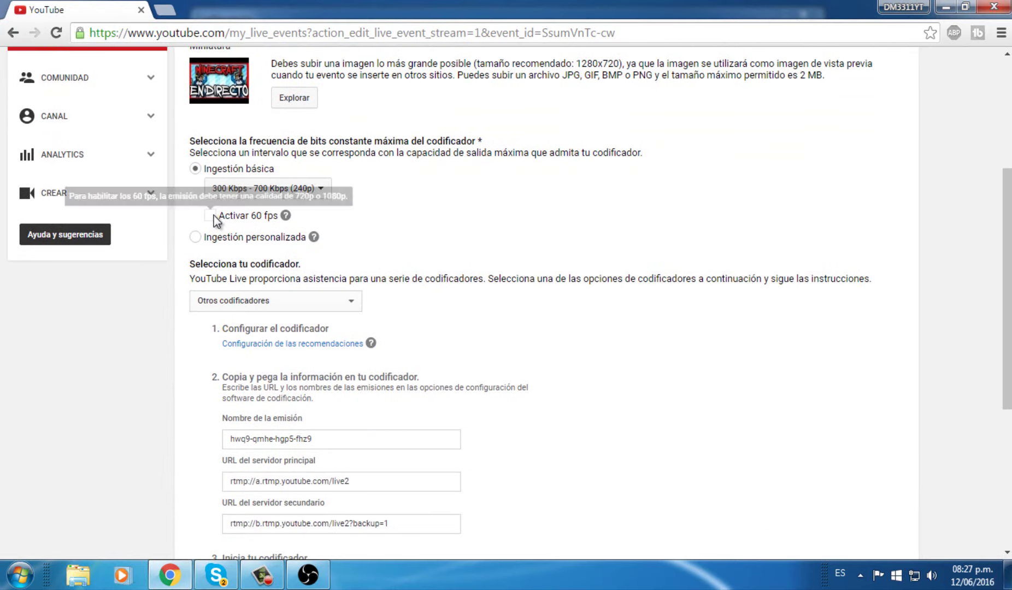
pyautogui.moveTo(207, 218)
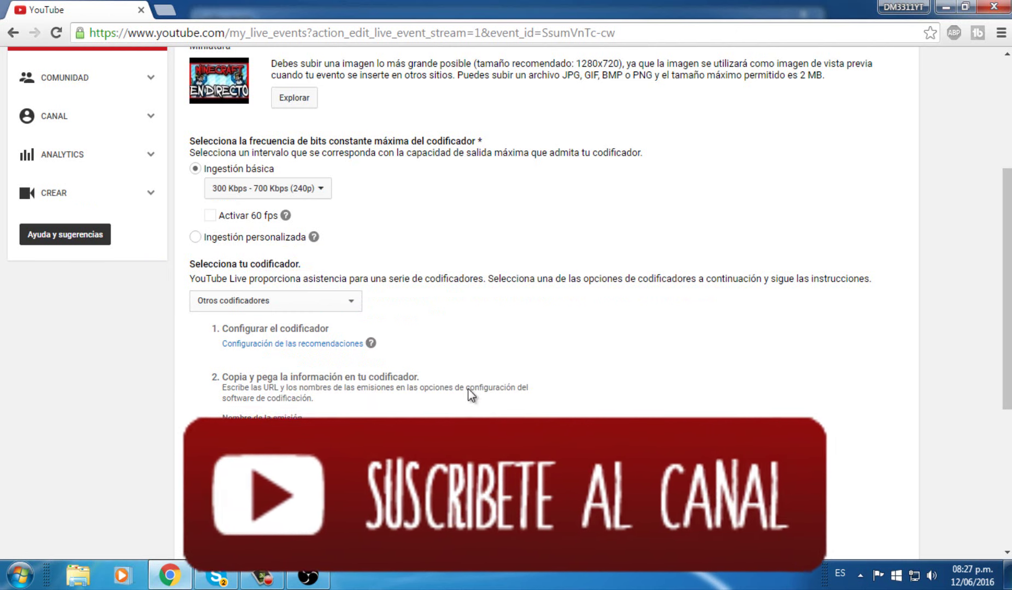
pyautogui.scroll(-3, 390, 321)
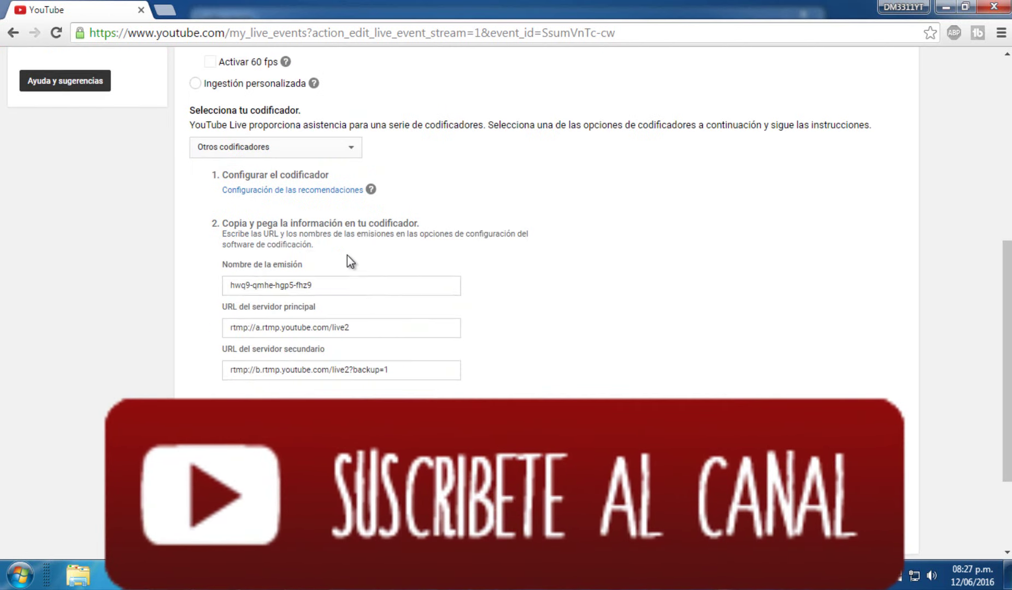
pyautogui.click(318, 149)
pyautogui.click(317, 147)
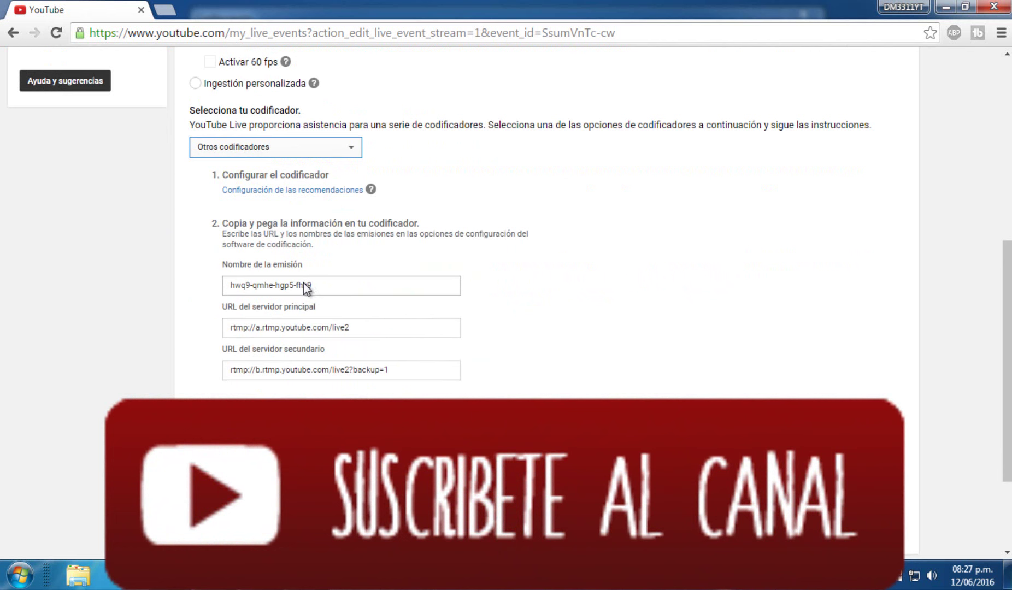
# Step: Copy the event's stream name from YouTube, switch to OBS and paste it as the stream key
pyautogui.click(251, 285)
pyautogui.rightClick(246, 288)
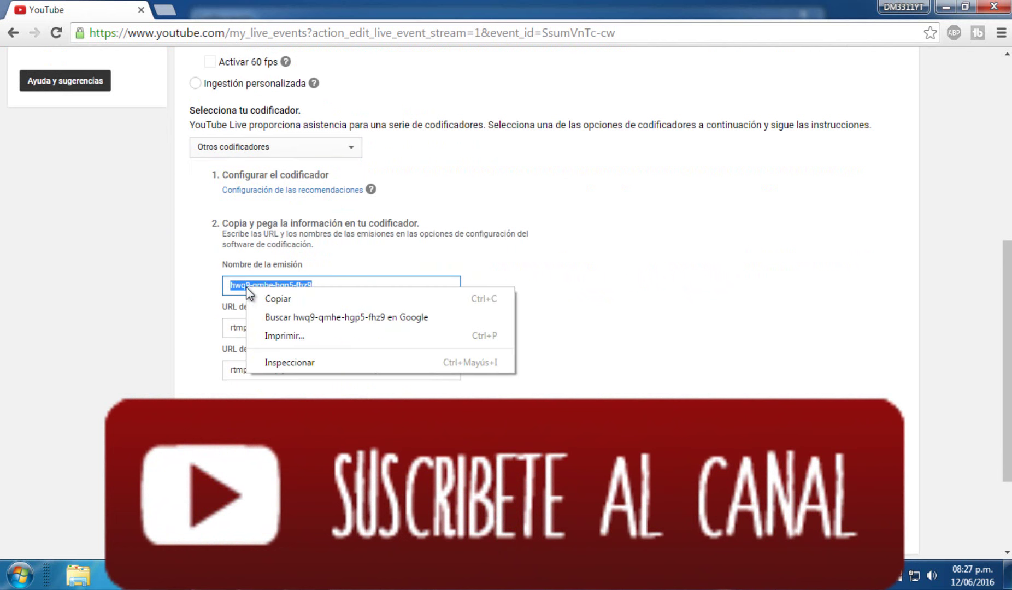
pyautogui.click(260, 299)
pyautogui.click(308, 574)
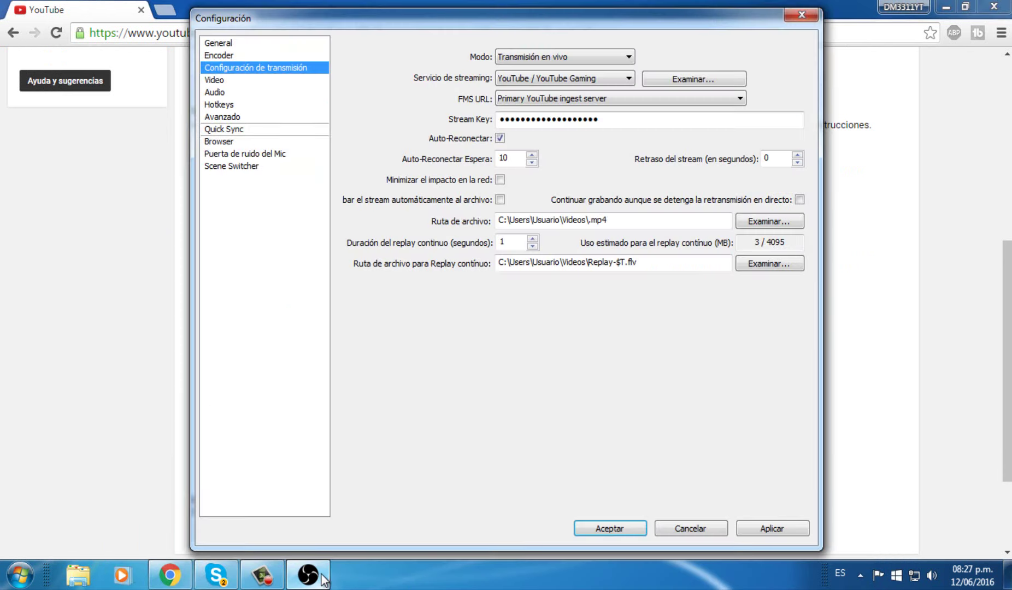
pyautogui.moveTo(624, 120); pyautogui.dragTo(469, 107)
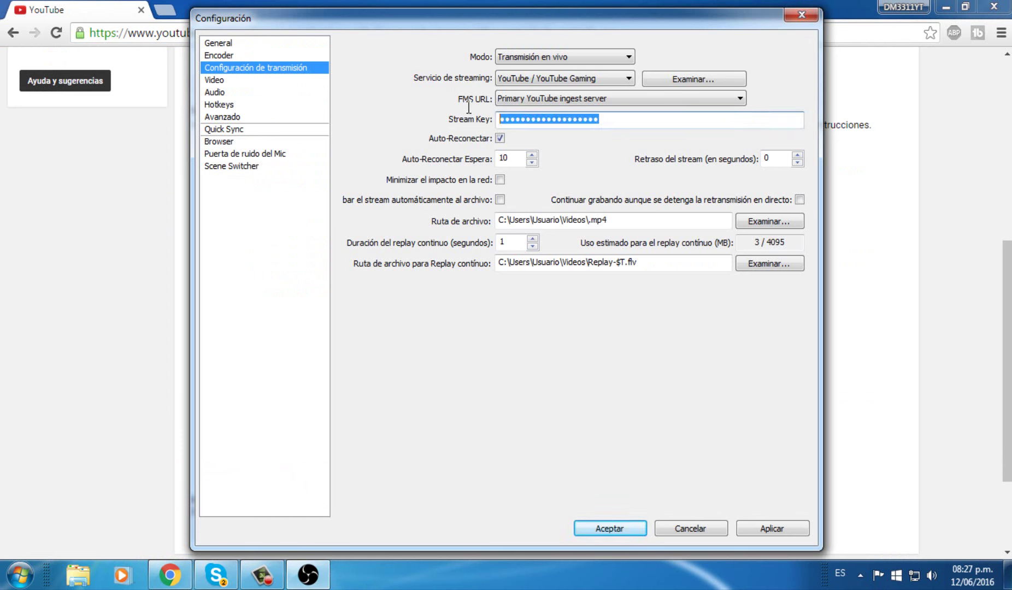
pyautogui.hotkey('ctrl', 'v')
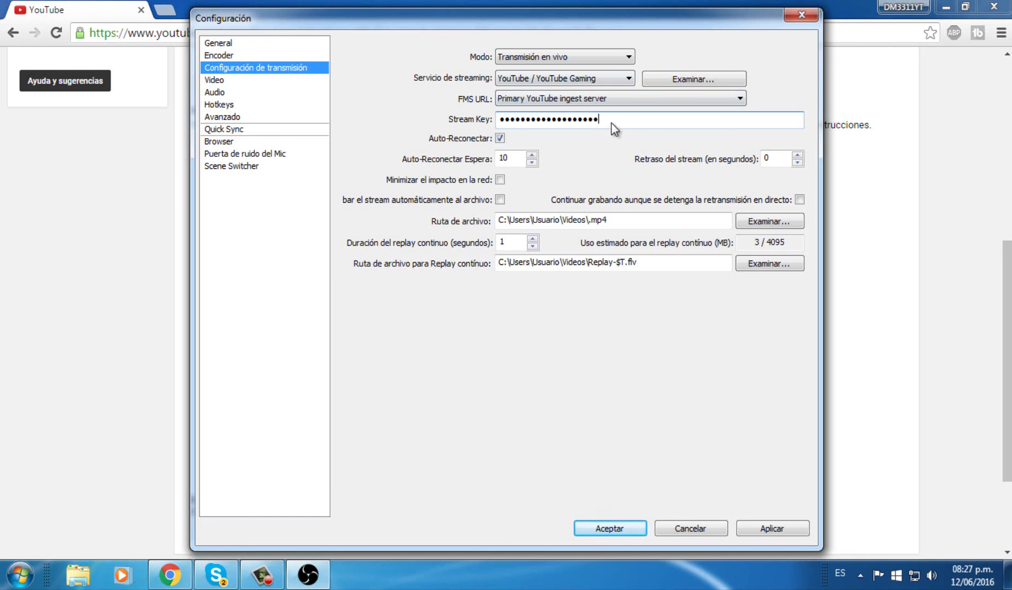
pyautogui.moveTo(625, 115); pyautogui.dragTo(473, 98)
pyautogui.click(704, 116)
pyautogui.moveTo(704, 117); pyautogui.dragTo(563, 115)
pyautogui.doubleClick(565, 112)
pyautogui.click(688, 113)
# Step: Select "YouTube / YouTube Gaming" as the streaming service and "Primary YouTube ingest server" as the FMS URL
pyautogui.click(622, 83)
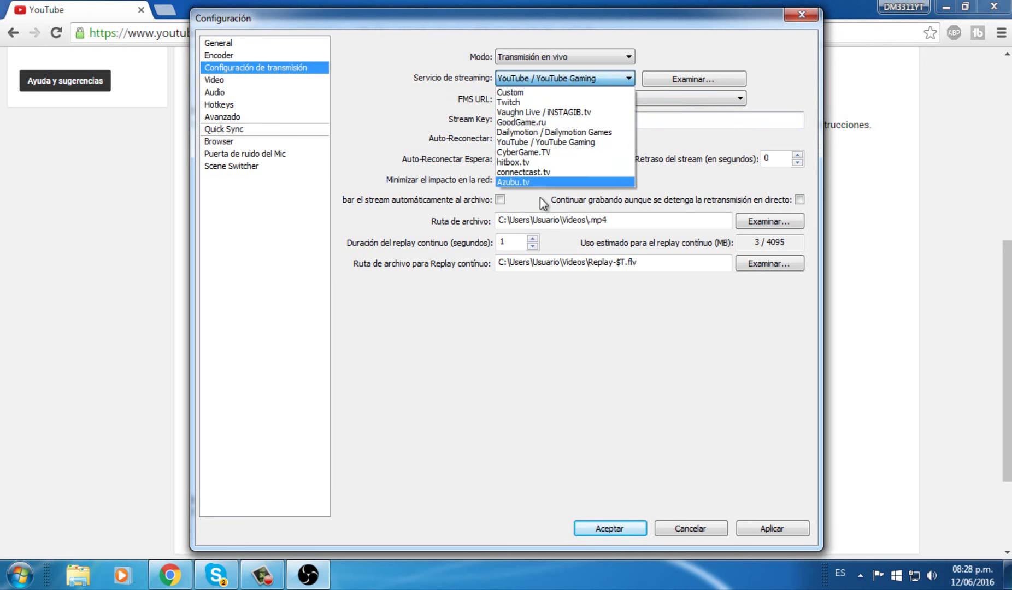
pyautogui.click(560, 144)
pyautogui.click(583, 100)
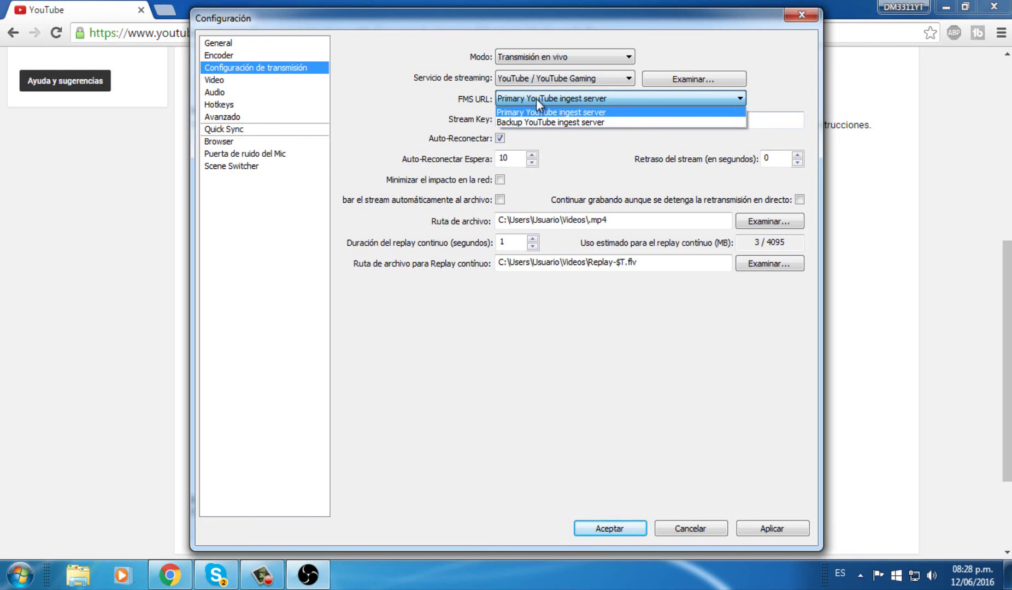
pyautogui.click(535, 112)
# Step: Paste the copied key into the Stream Key field again and apply the broadcast settings
pyautogui.click(516, 119)
pyautogui.hotkey('ctrl', 'v')
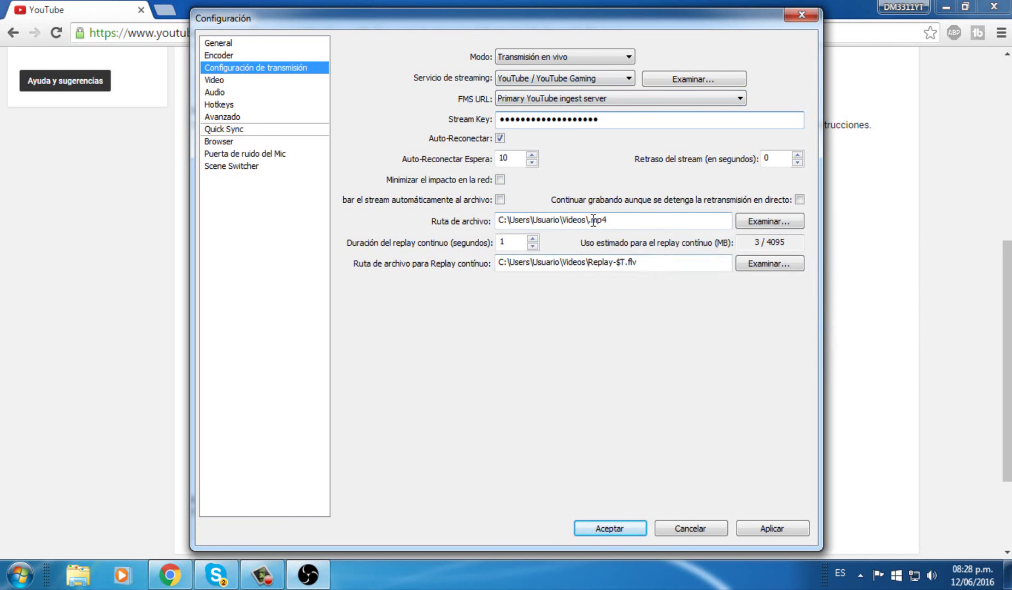
pyautogui.click(791, 530)
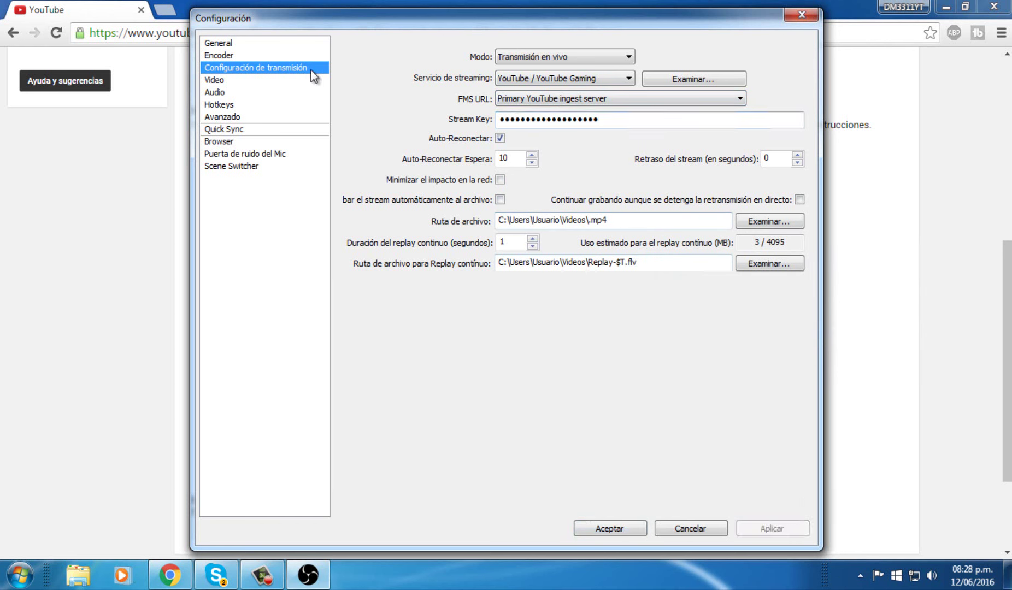
# Step: Check the video settings: the graphics adapter, the custom base resolution and the FPS
pyautogui.click(245, 85)
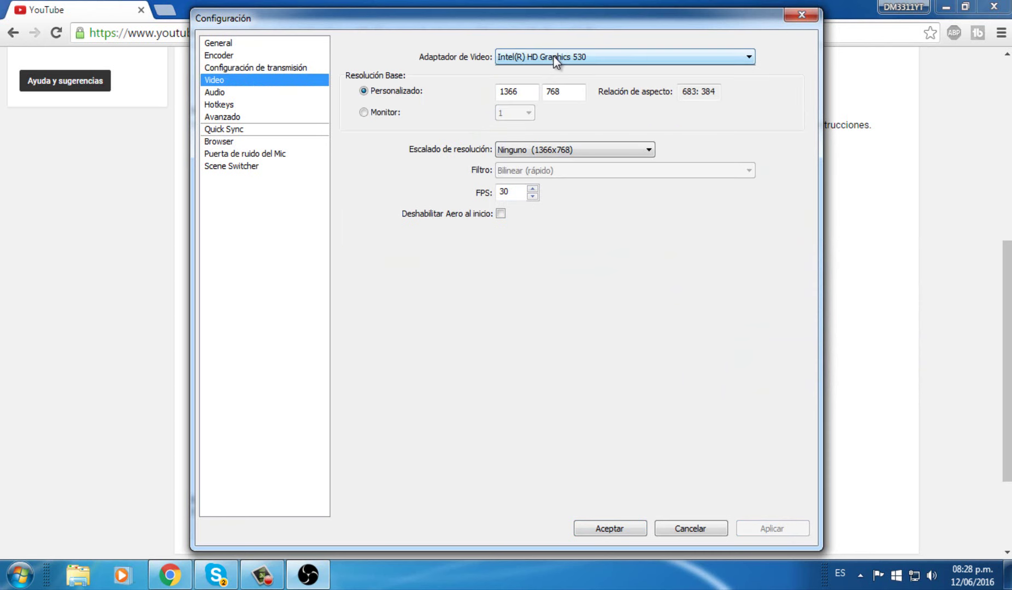
pyautogui.click(534, 53)
pyautogui.click(535, 51)
pyautogui.click(536, 52)
pyautogui.click(534, 56)
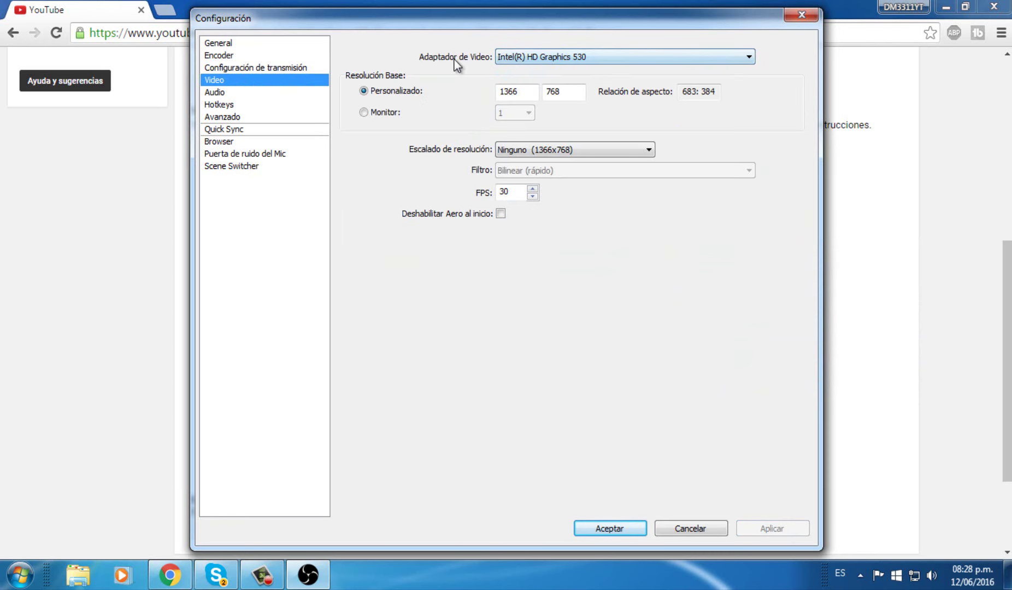
pyautogui.doubleClick(525, 89)
pyautogui.doubleClick(580, 91)
pyautogui.hotkey('shift', 'Tab')
pyautogui.doubleClick(518, 193)
# Step: Use "Altavoces (Realtek High Definition Audio)" as main audio device, keep the Realtek microphone as auxiliary device, and save the audio changes
pyautogui.click(214, 91)
pyautogui.click(568, 56)
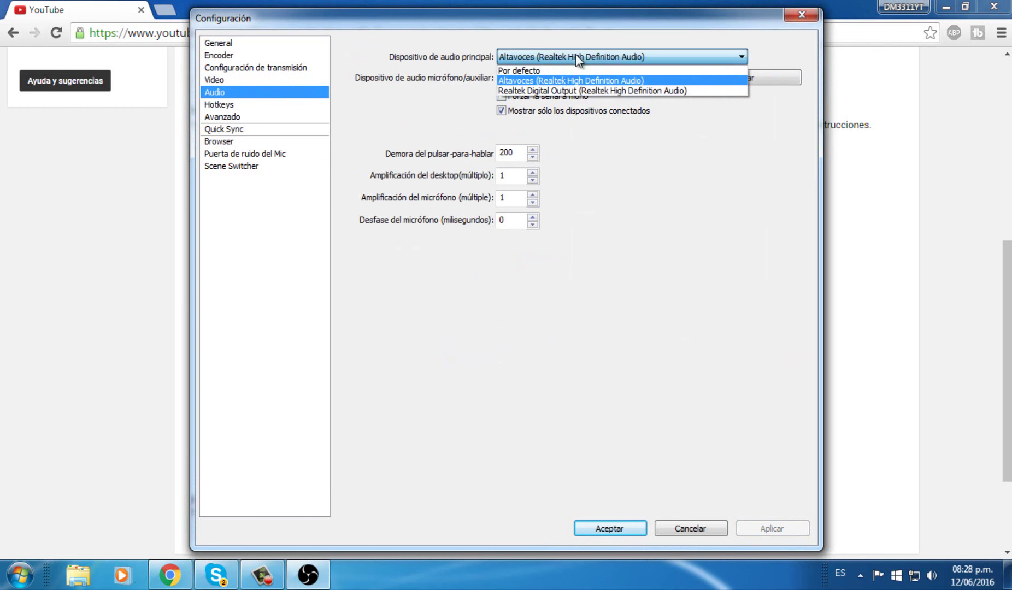
pyautogui.click(550, 81)
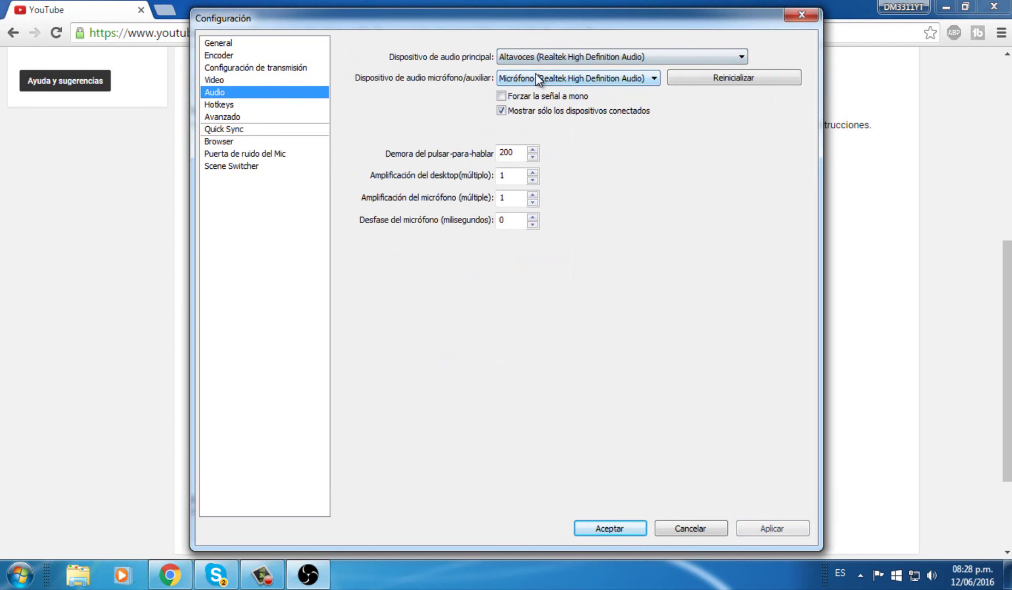
pyautogui.click(539, 78)
pyautogui.click(547, 112)
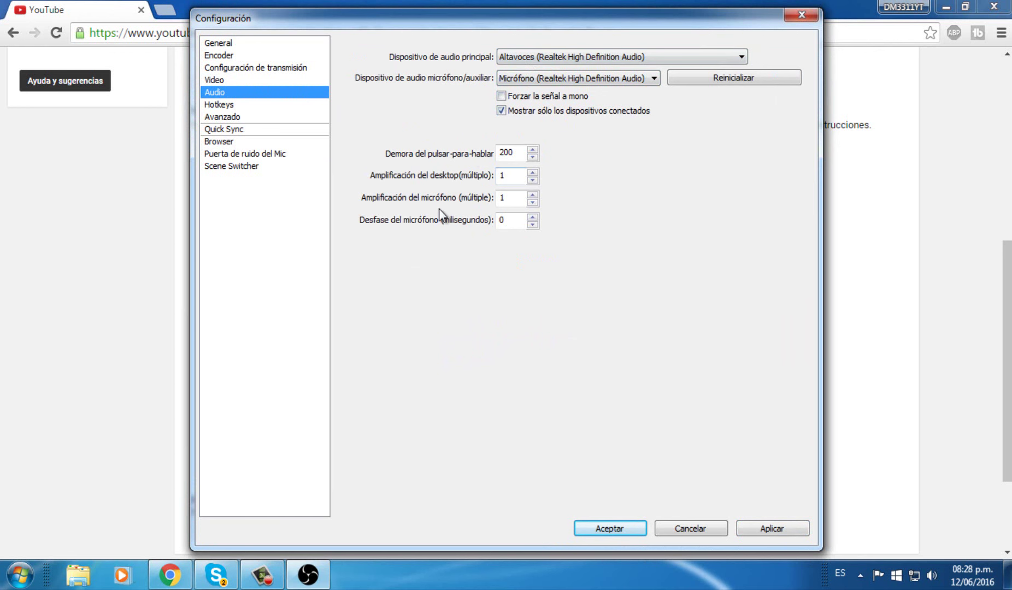
pyautogui.click(235, 105)
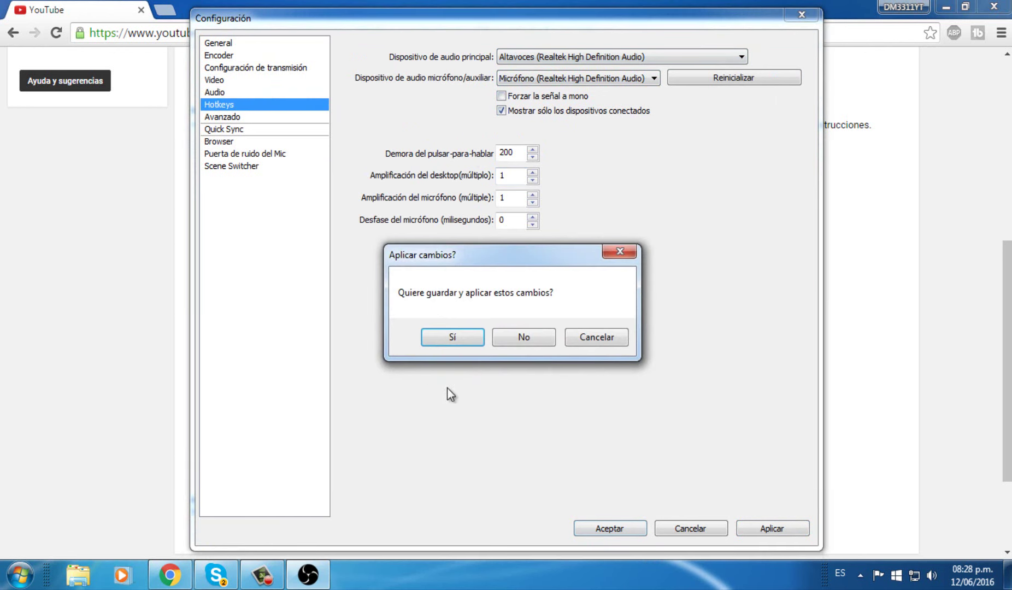
pyautogui.click(421, 329)
# Step: Look through the advanced, Quick Sync, browser, microphone noise gate and hotkey settings, and accept the configuration
pyautogui.click(223, 114)
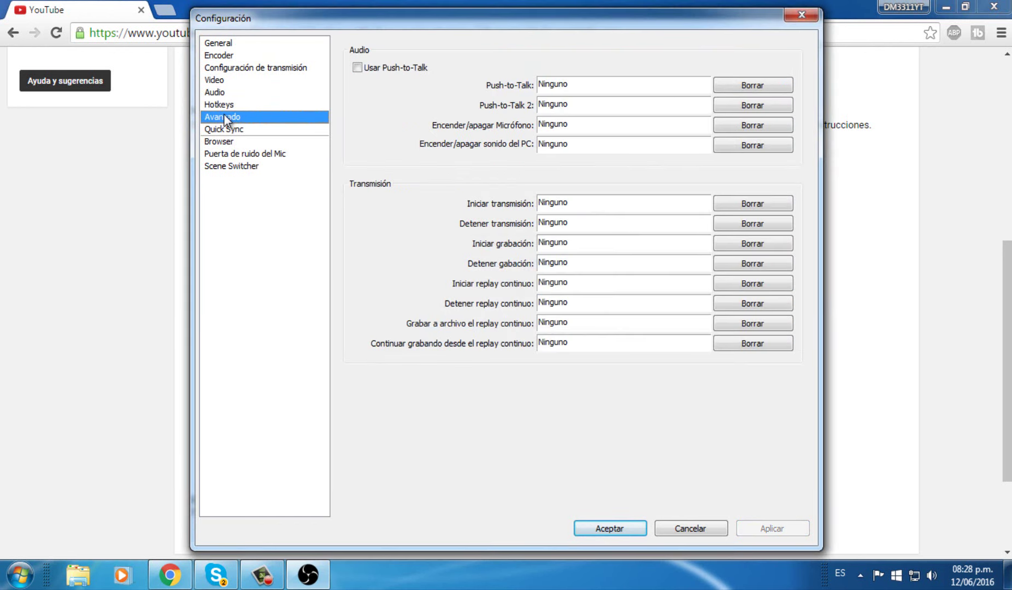
pyautogui.click(229, 128)
pyautogui.click(232, 141)
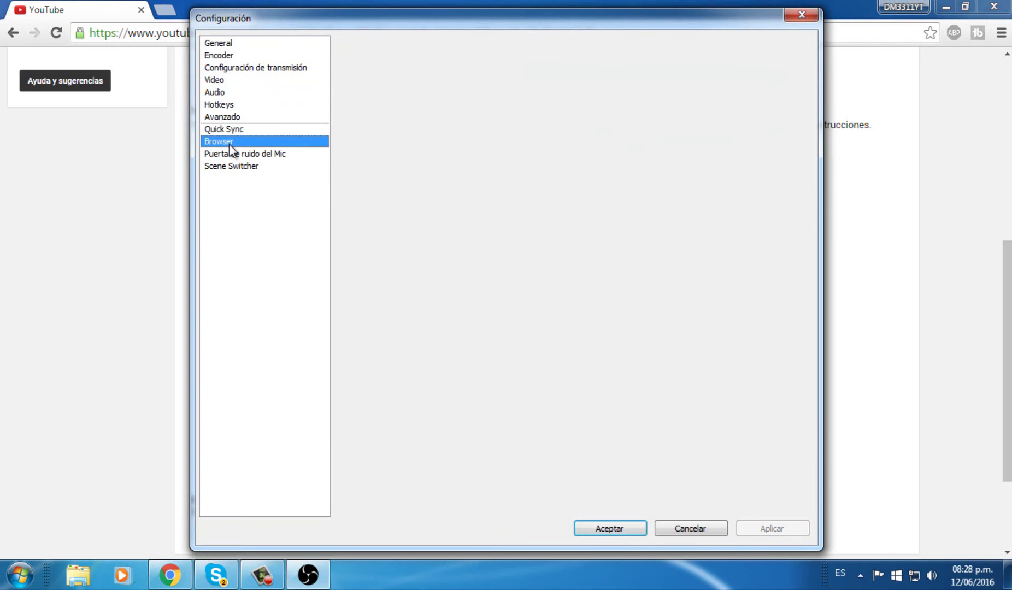
pyautogui.click(232, 154)
pyautogui.click(224, 104)
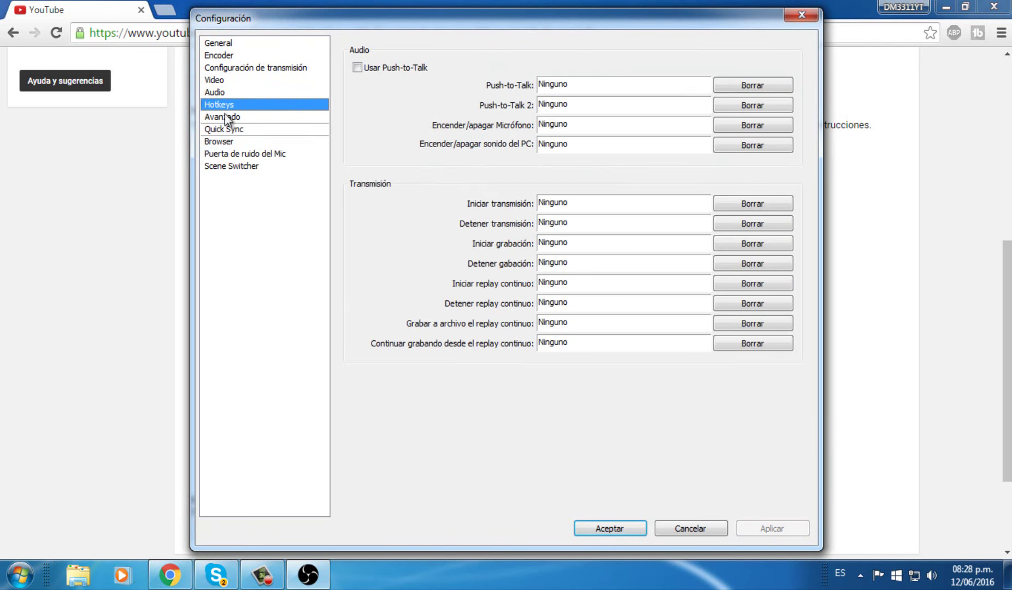
pyautogui.click(633, 528)
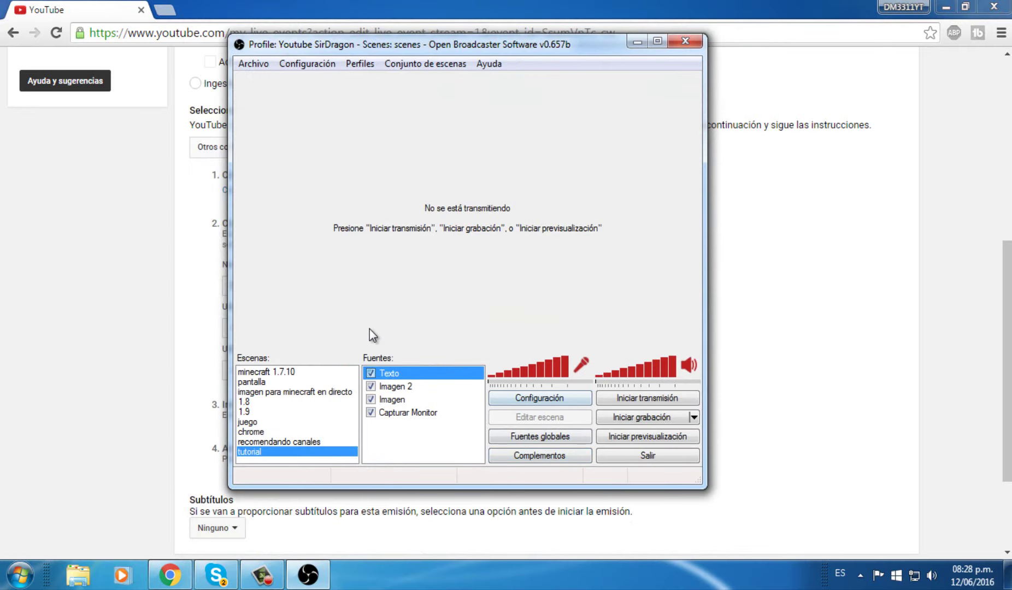
# Step: Switch to the YouTube event page and open the event's live control room
pyautogui.click(123, 237)
pyautogui.scroll(7, 543, 294)
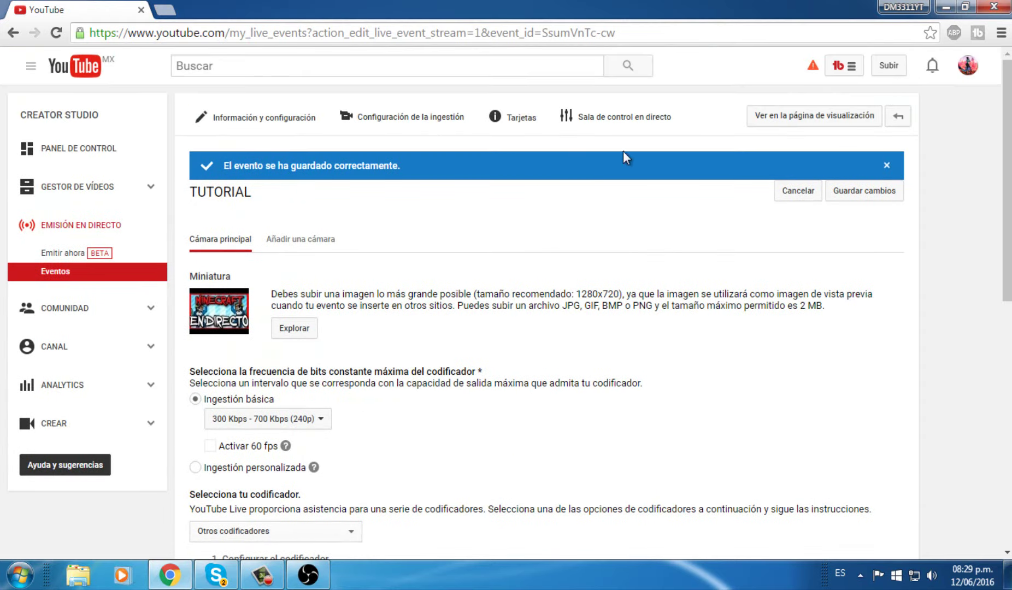
pyautogui.click(611, 121)
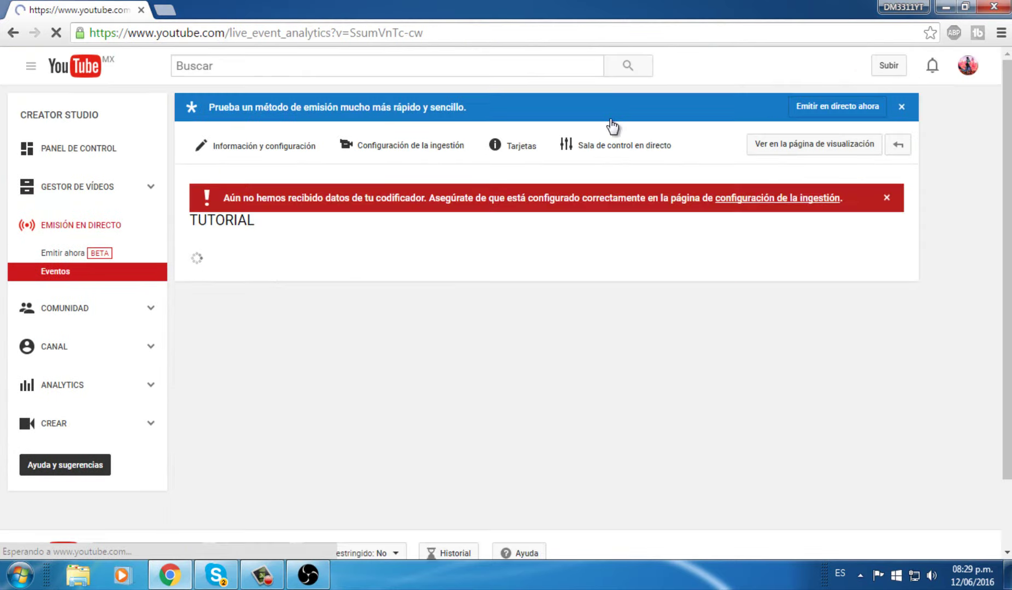
pyautogui.scroll(-3, 462, 348)
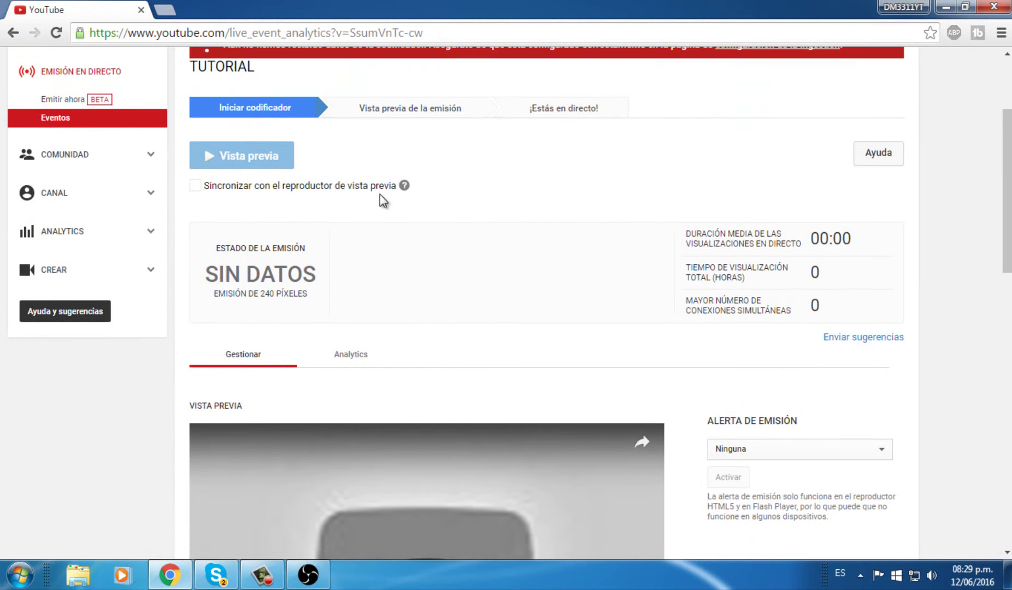
# Step: Switch to OBS, start the live transmission of the "tutorial" scene and return to the browser
pyautogui.click(310, 575)
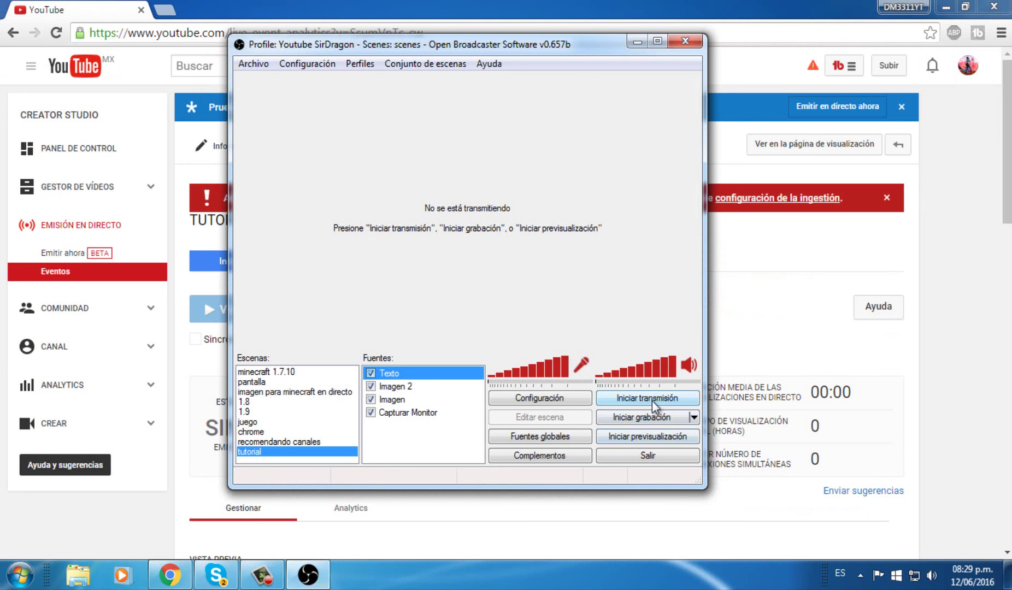
pyautogui.click(627, 401)
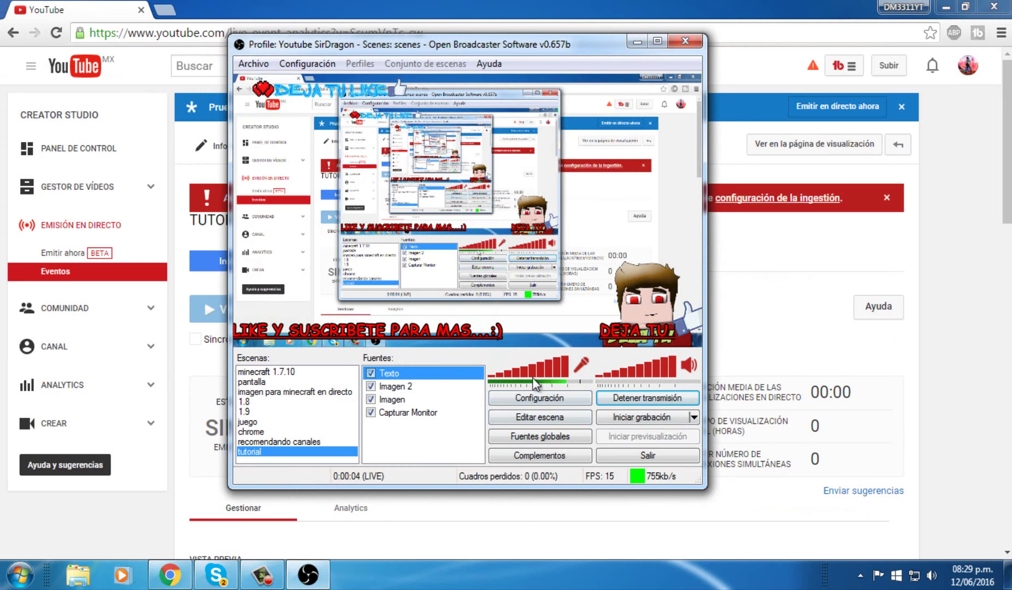
pyautogui.click(630, 2)
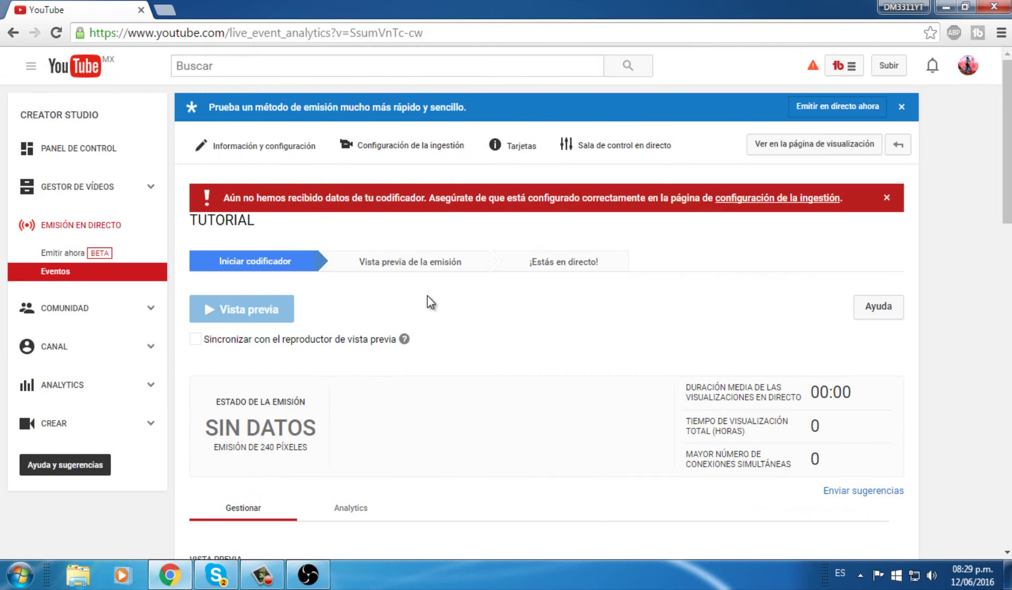
# Step: Start the event's stream preview in the YouTube control room and confirm it
pyautogui.scroll(-3, 429, 302)
pyautogui.scroll(1, 428, 301)
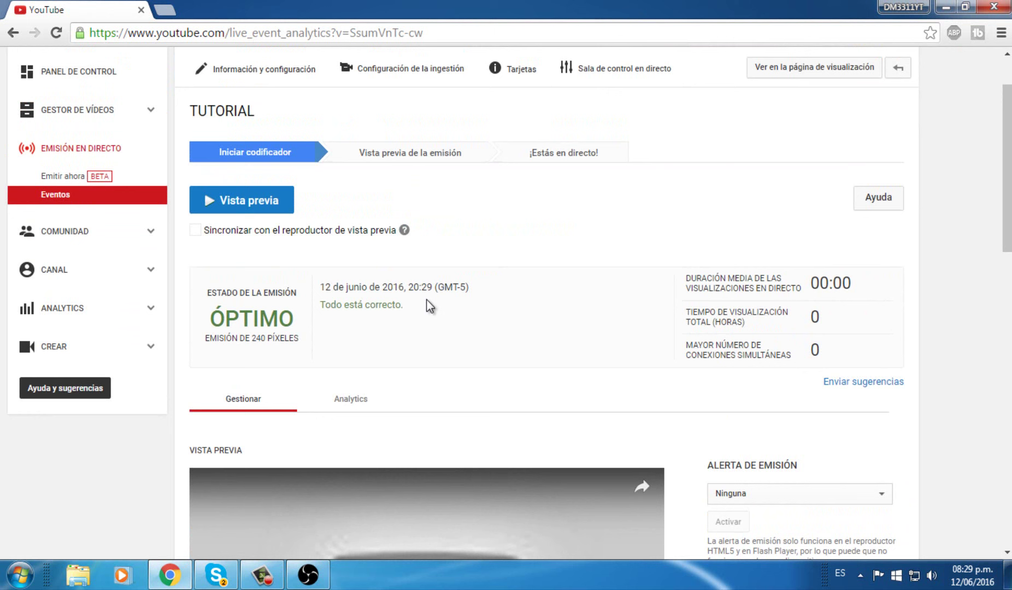
pyautogui.click(258, 210)
pyautogui.click(553, 136)
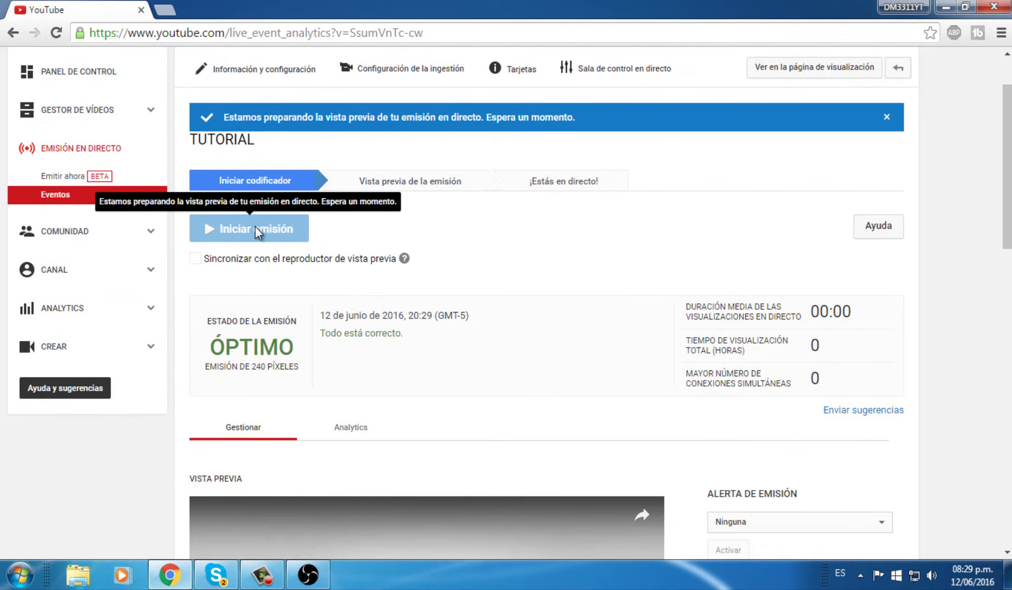
# Step: Copy the event's video URL from the preview player and open it in a new browser tab
pyautogui.scroll(-2, 399, 314)
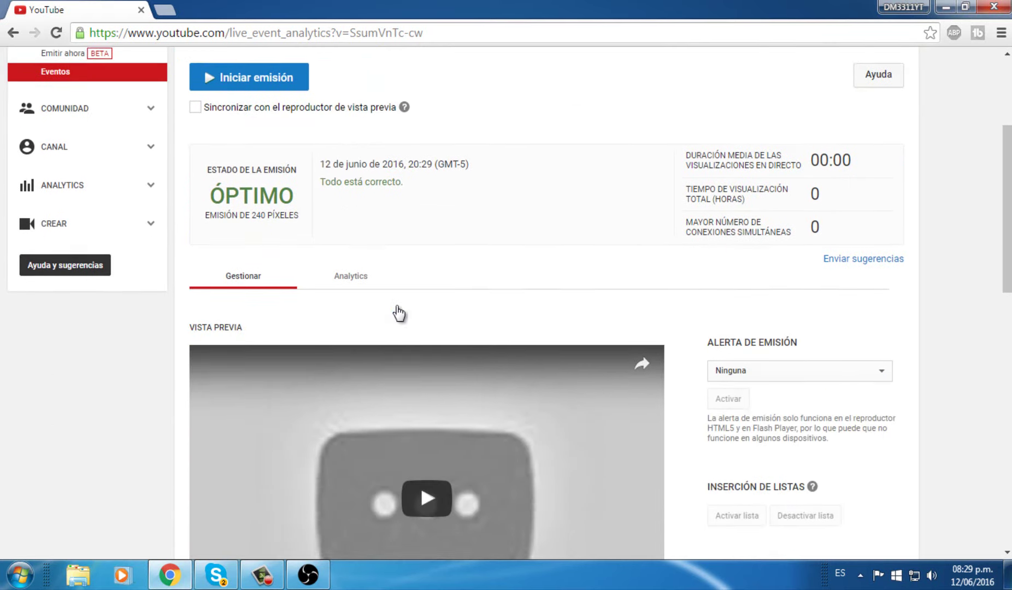
pyautogui.scroll(-1, 399, 314)
pyautogui.rightClick(452, 416)
pyautogui.click(477, 373)
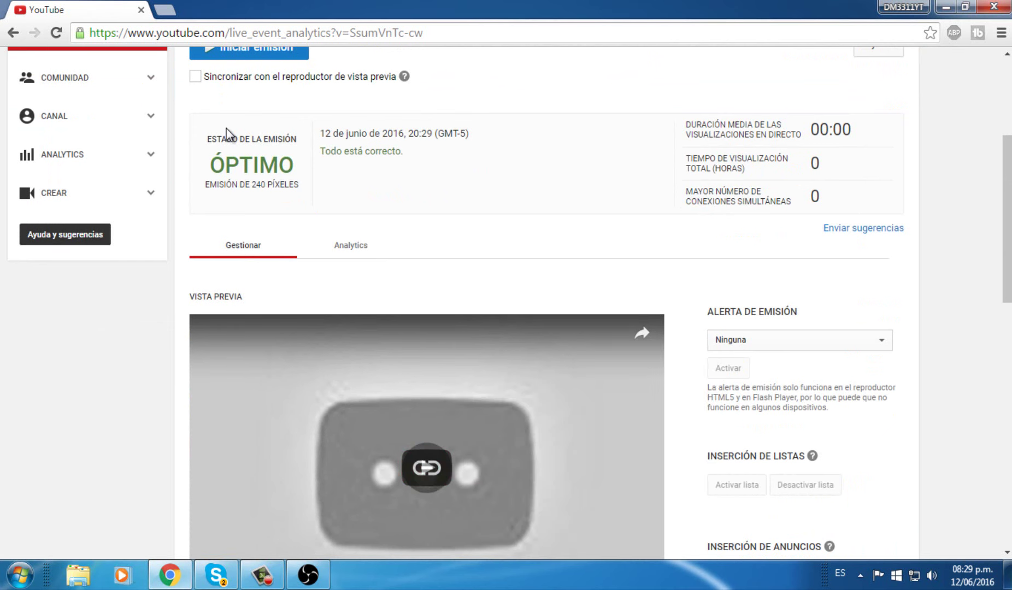
pyautogui.hotkey('ctrl', 't')
pyautogui.rightClick(190, 30)
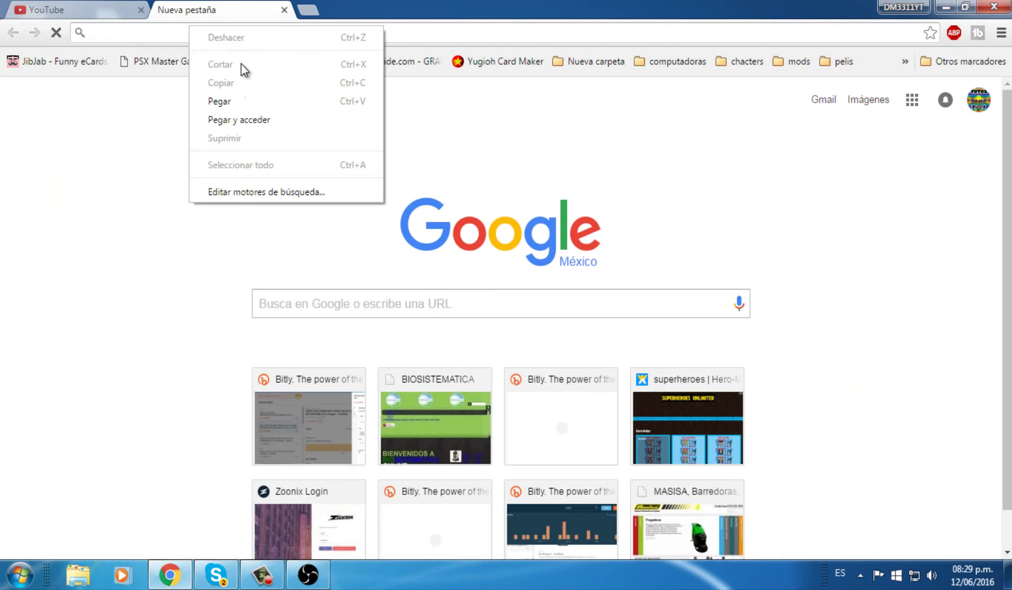
pyautogui.click(260, 116)
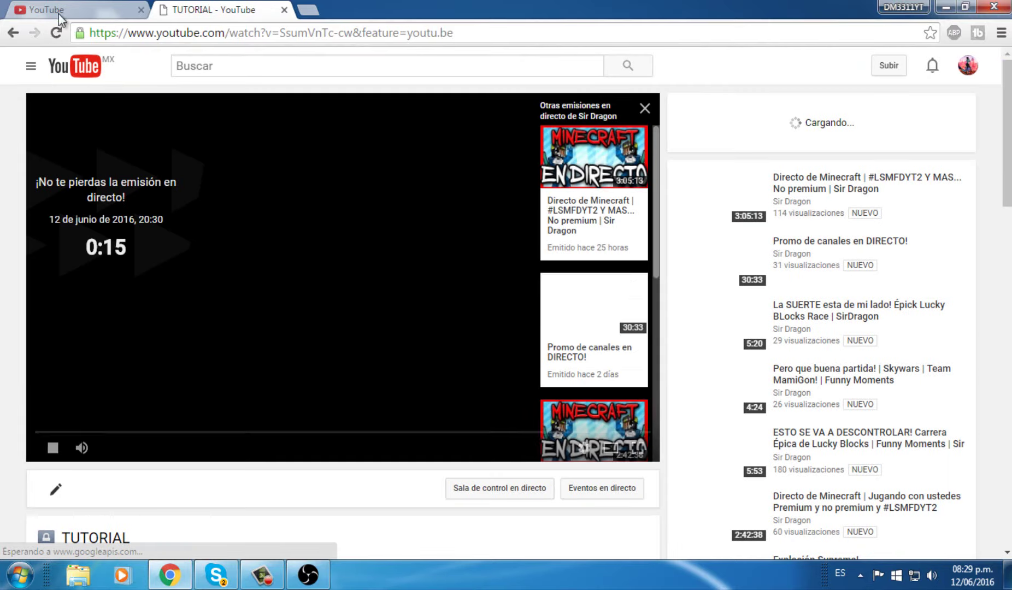
pyautogui.moveTo(85, 246); pyautogui.dragTo(97, 244)
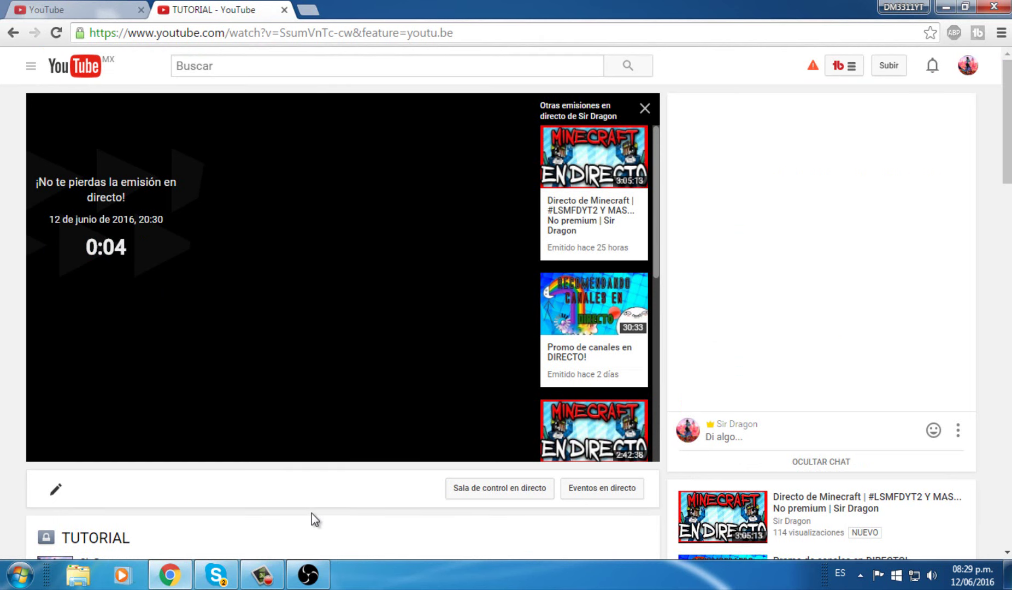
# Step: Switch the OBS scene to "imagen para minecraft en directo" and start the event's broadcast from the YouTube control room, confirming it
pyautogui.click(309, 576)
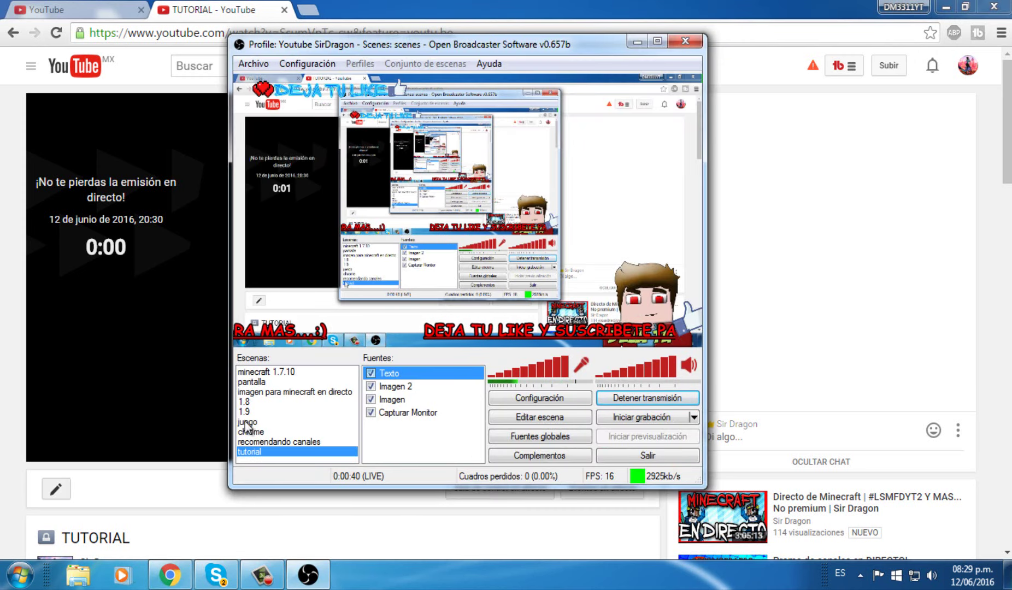
pyautogui.click(270, 392)
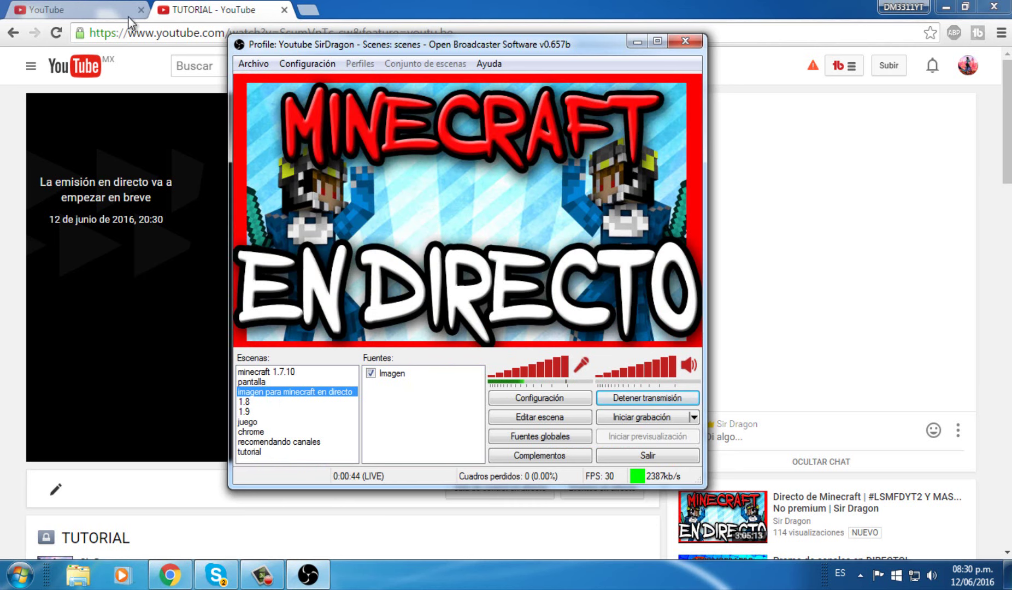
pyautogui.click(63, 6)
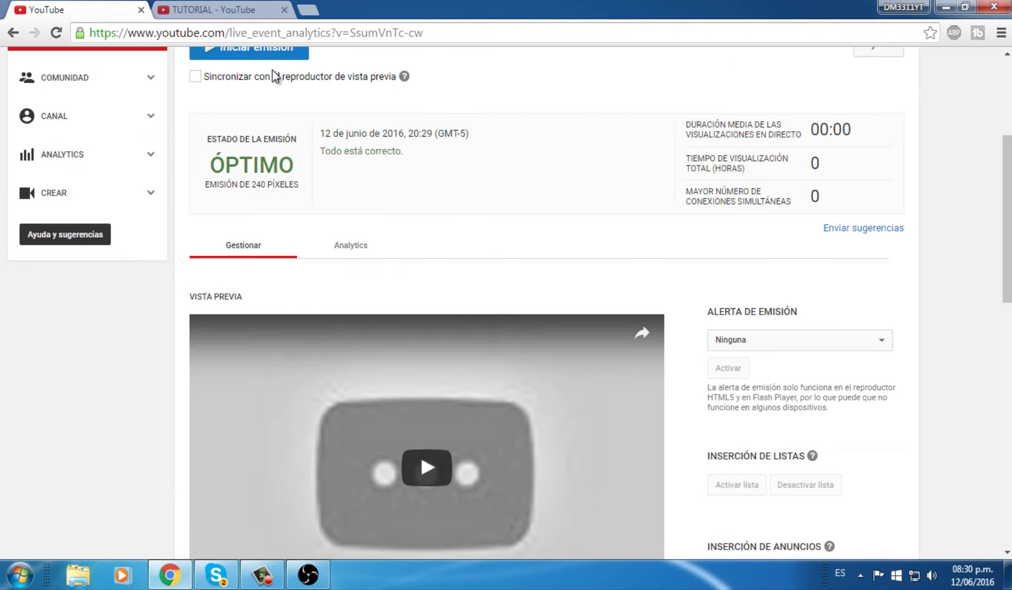
pyautogui.click(274, 55)
pyautogui.click(563, 146)
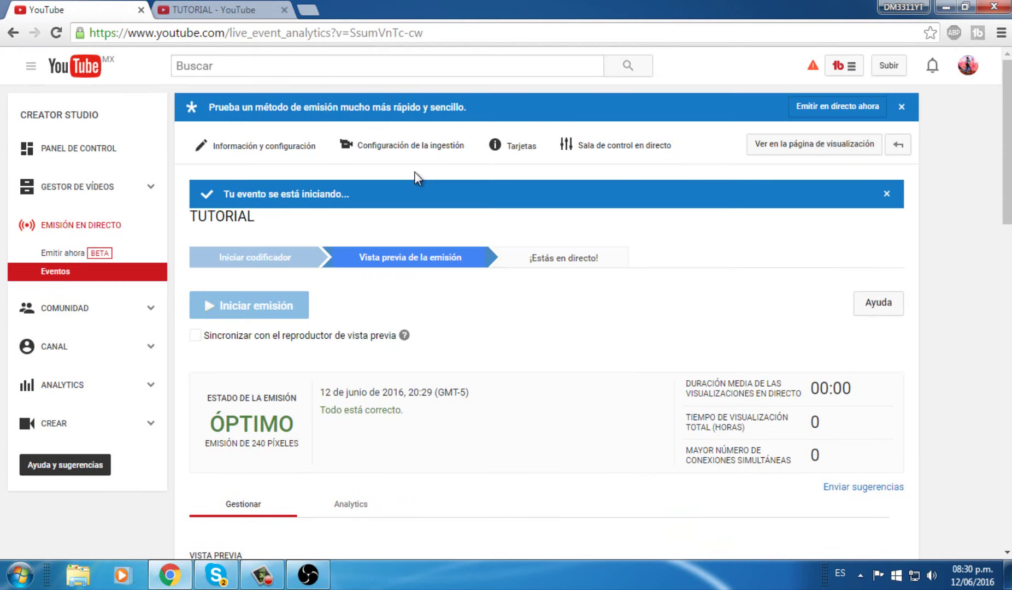
# Step: Reload the event's watch page to show the live stream and mute its player
pyautogui.click(224, 8)
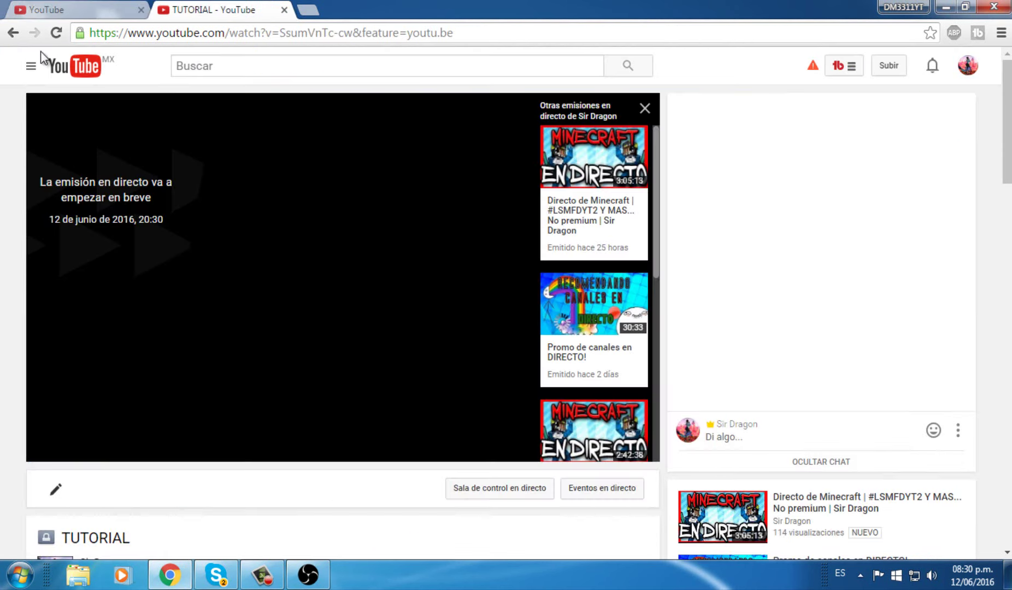
pyautogui.click(55, 33)
pyautogui.click(55, 34)
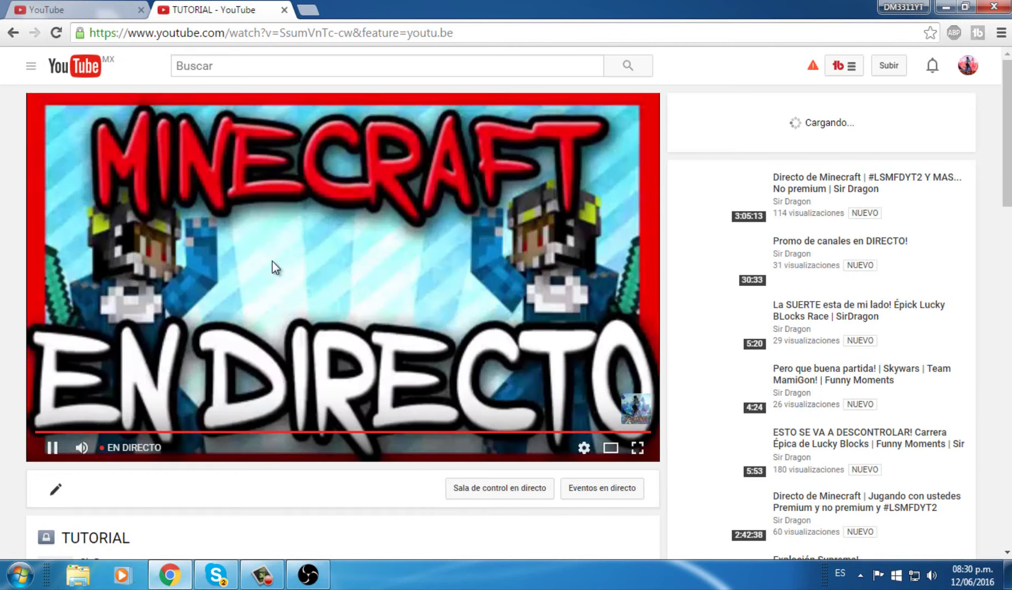
pyautogui.click(81, 447)
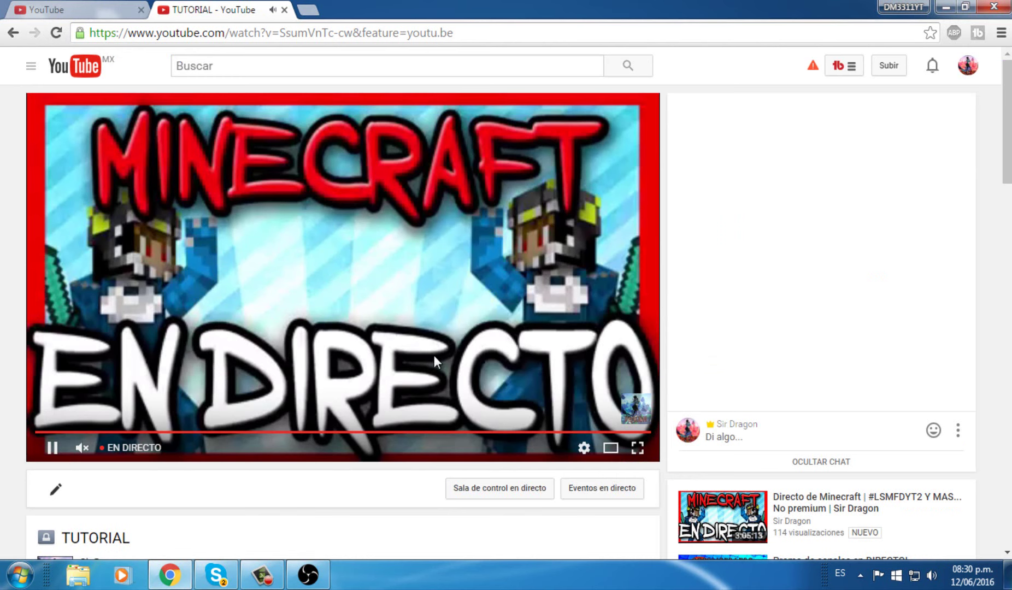
# Step: Switch to OBS and cycle the live output through several scenes, including "1.8" and "juego", ending on "recomendando canales"
pyautogui.click(309, 575)
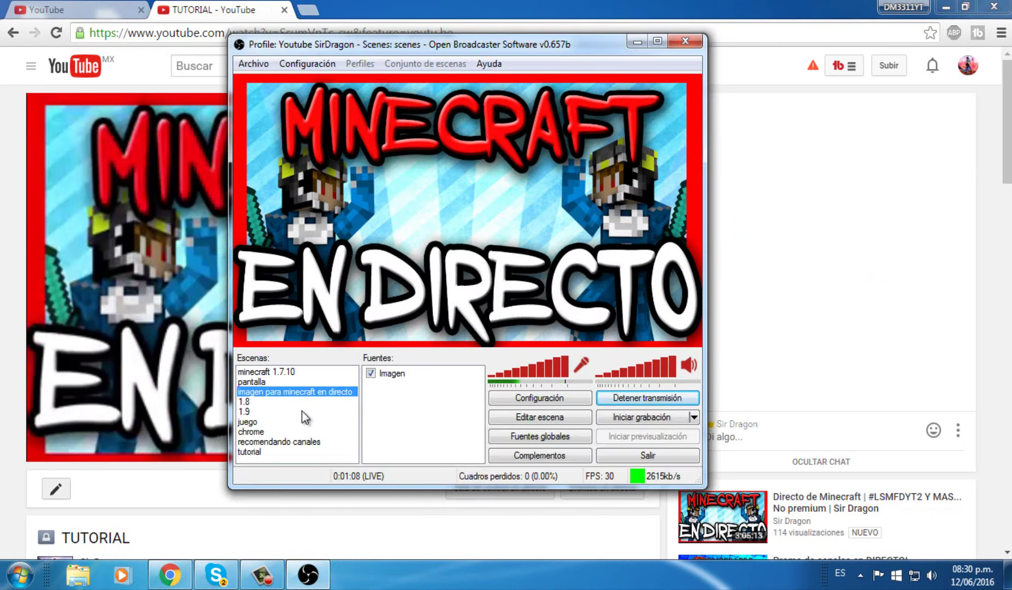
pyautogui.click(260, 376)
pyautogui.click(253, 400)
pyautogui.click(252, 422)
pyautogui.click(268, 442)
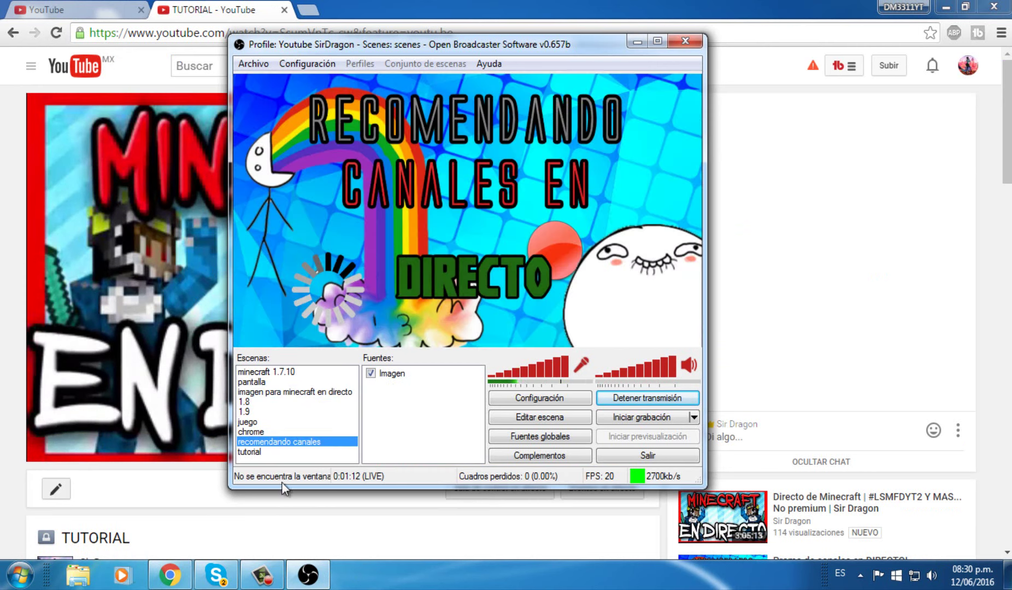
# Step: Add a new scene named "Escena" and bring up the source types that can be added to it
pyautogui.rightClick(269, 459)
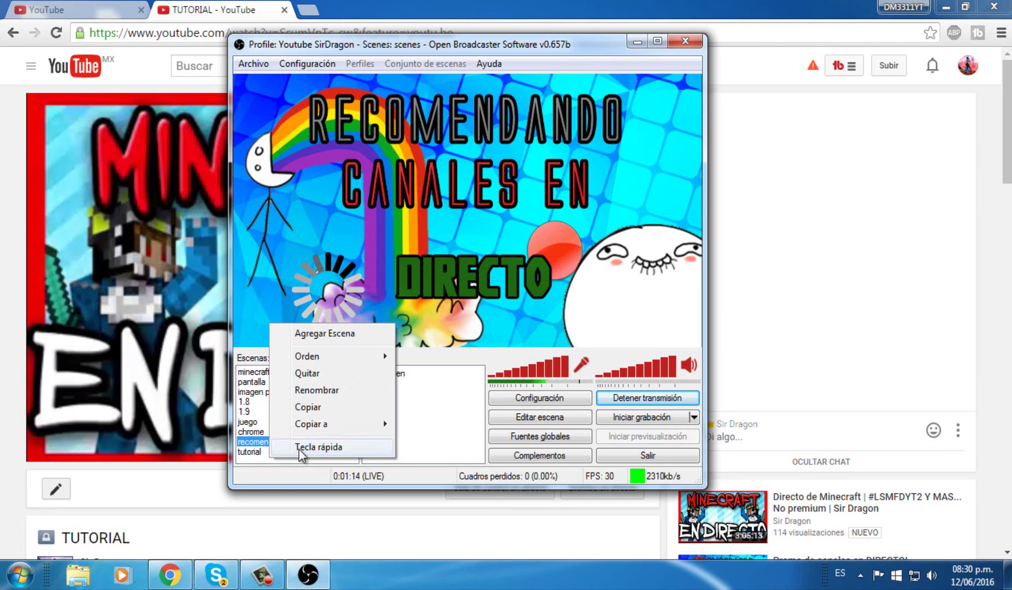
pyautogui.click(306, 334)
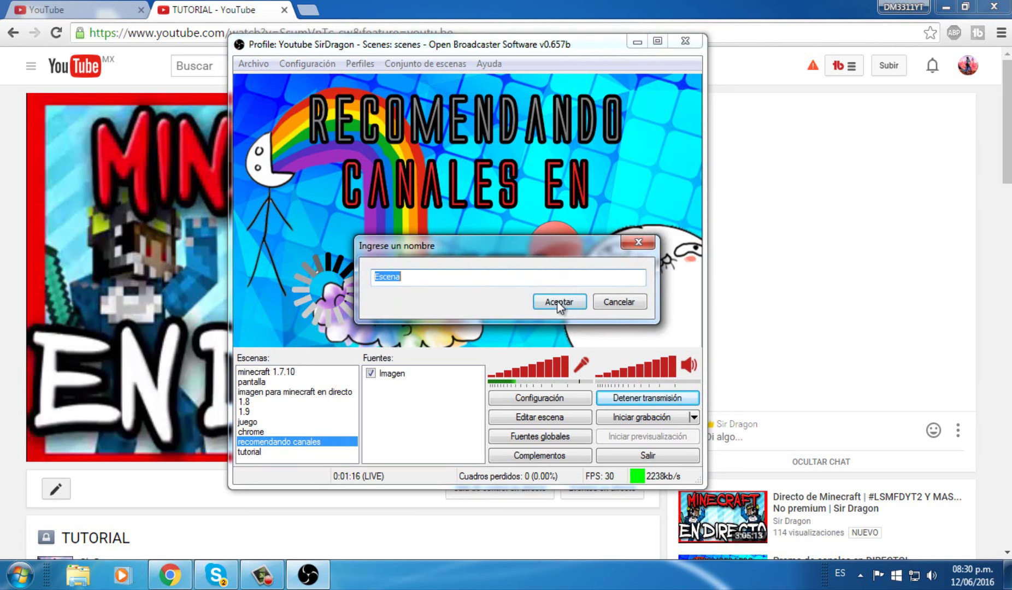
pyautogui.click(557, 301)
pyautogui.rightClick(400, 413)
pyautogui.moveTo(465, 422)
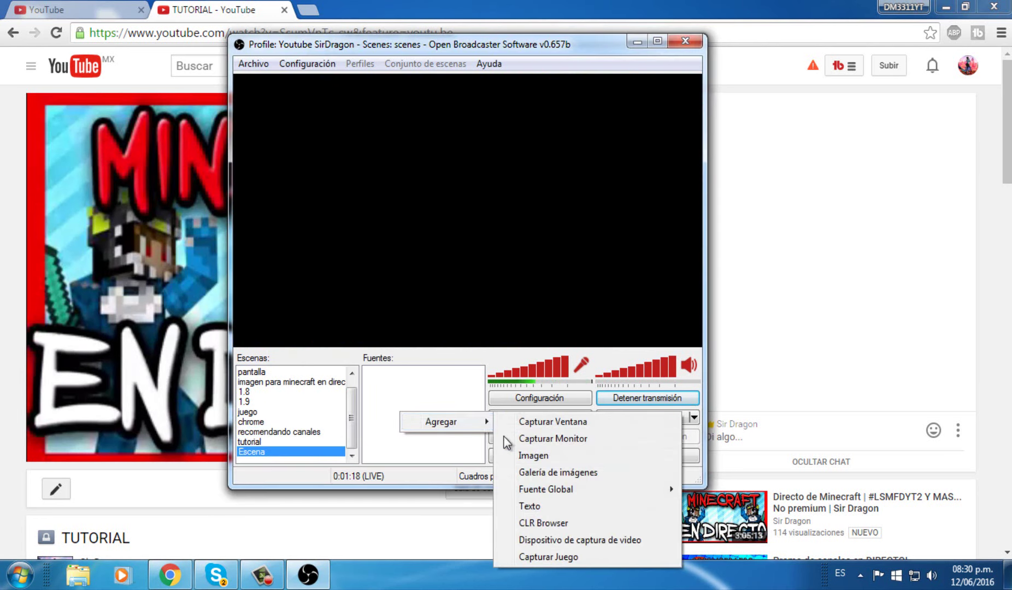
pyautogui.click(546, 472)
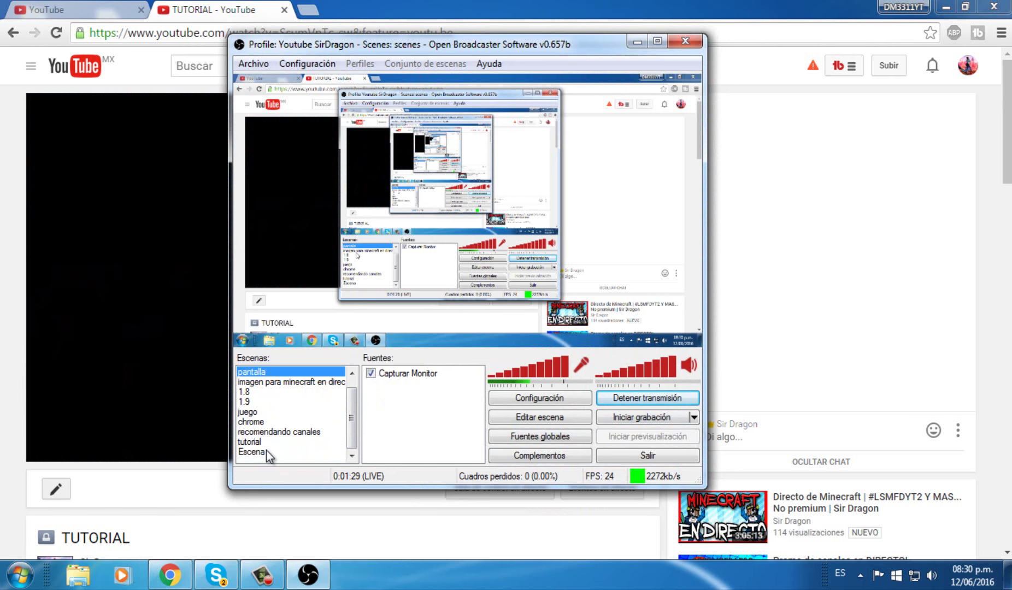
# Step: Switch the live output to the "tutorial" scene
pyautogui.click(260, 441)
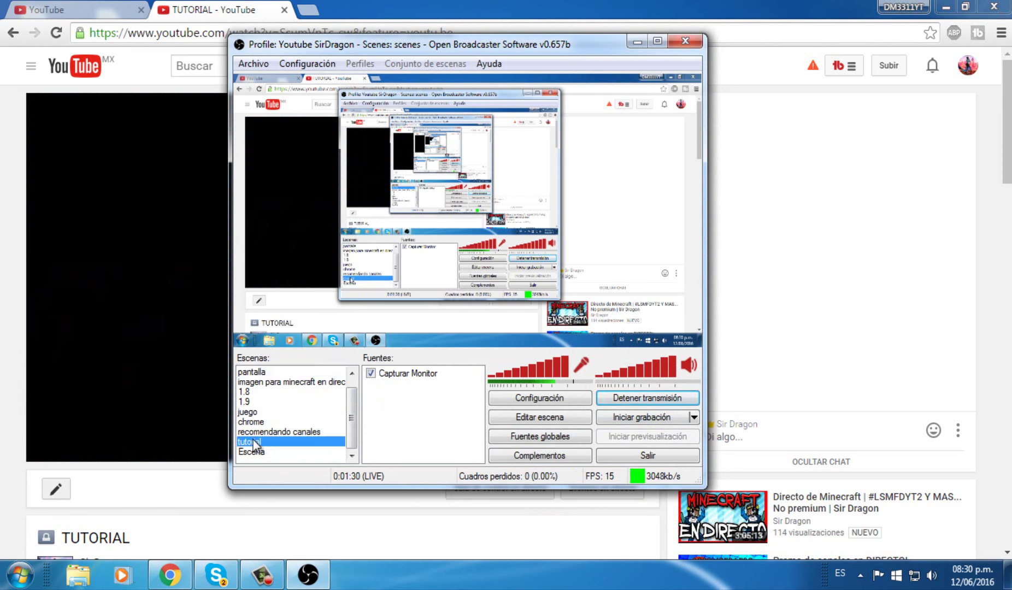